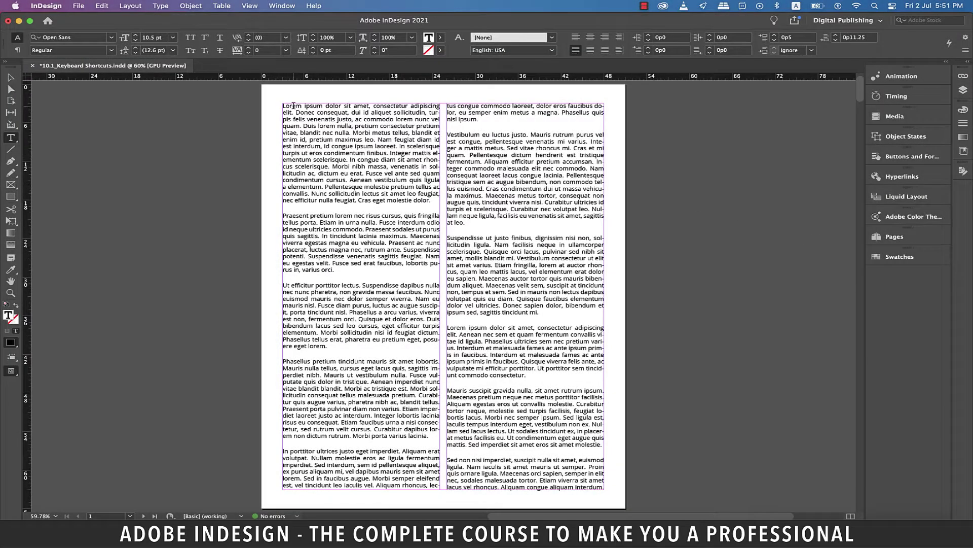
With the Type tool, select the word 'Lorem', then the whole first line
double_click(293, 106)
click(295, 126)
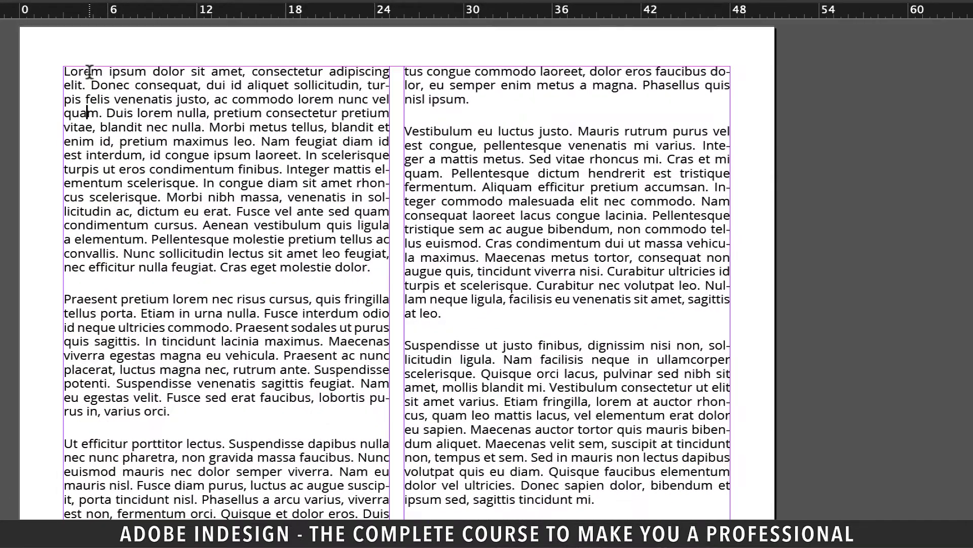
double_click(295, 106)
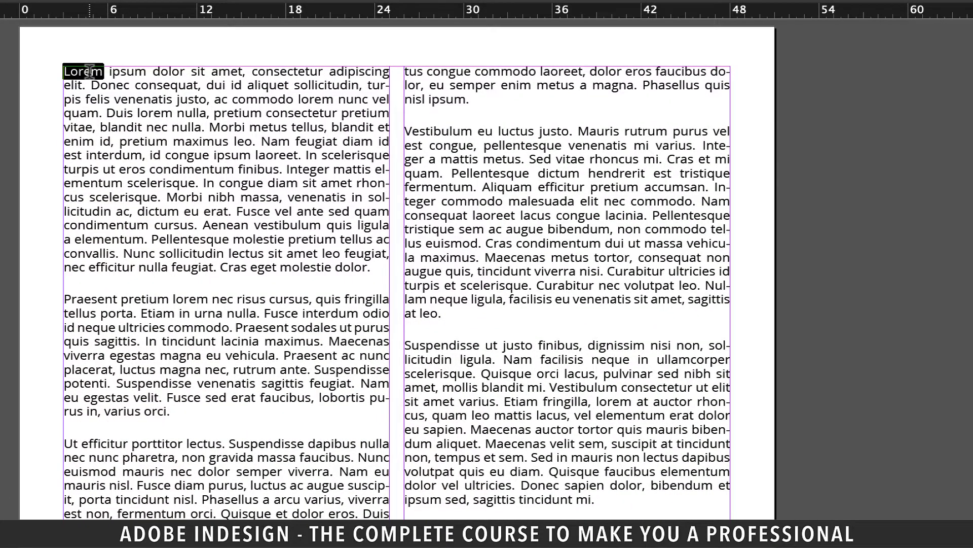
triple_click(89, 71)
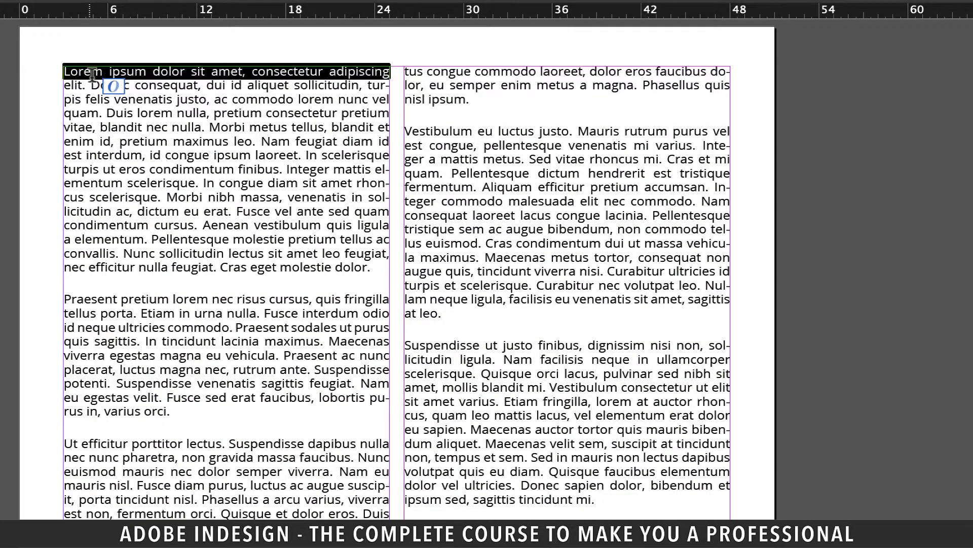
click(138, 128)
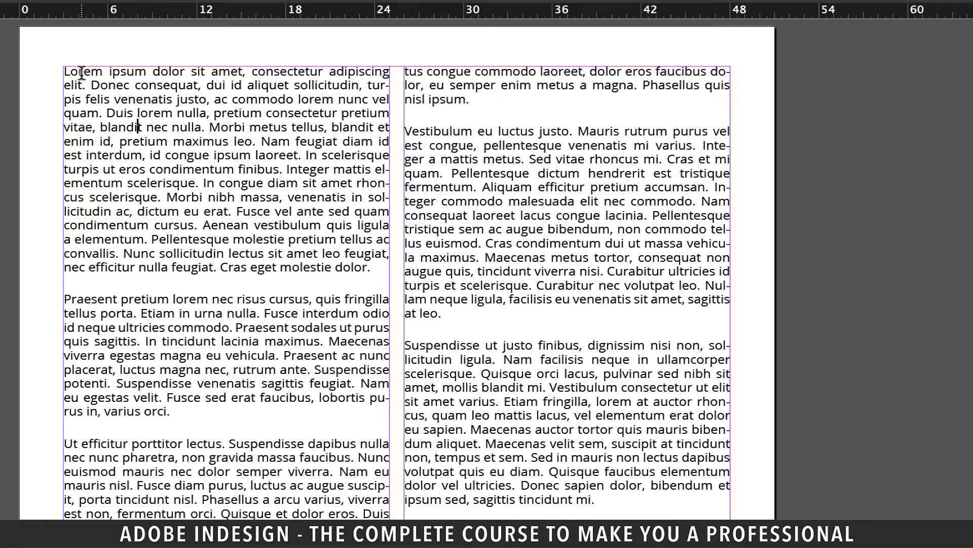
triple_click(82, 71)
Extend the selection to the first paragraph, then to the entire threaded story
click(82, 71)
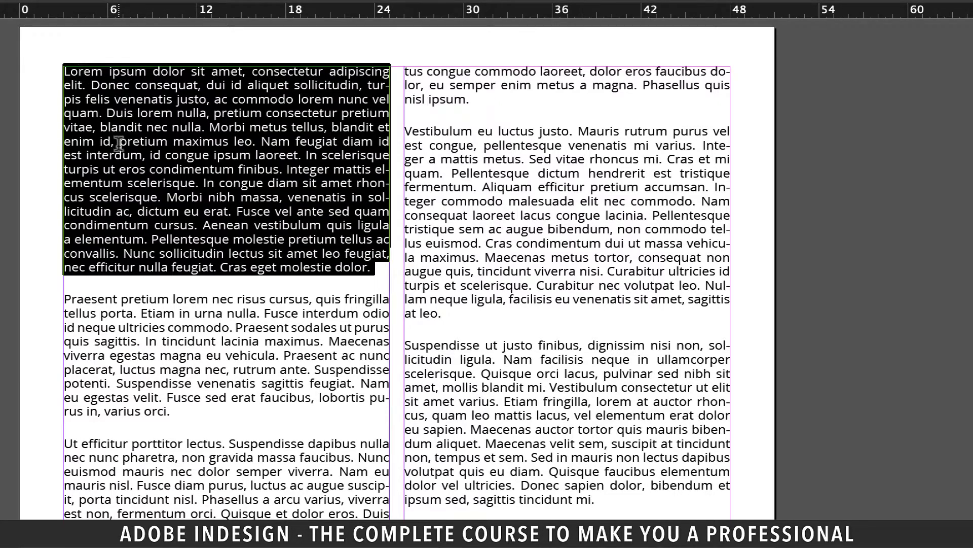
click(114, 129)
triple_click(89, 73)
double_click(88, 72)
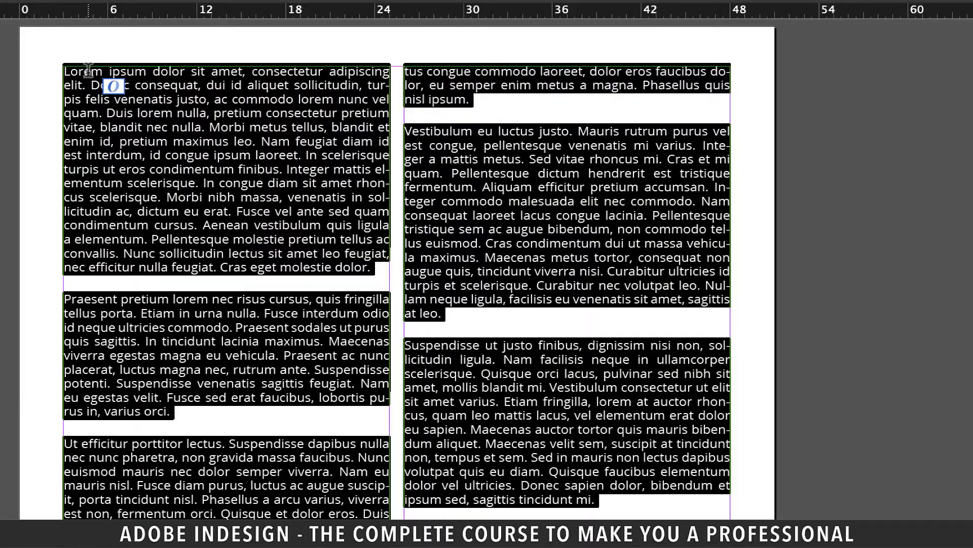
scroll(286, 255, down, 15)
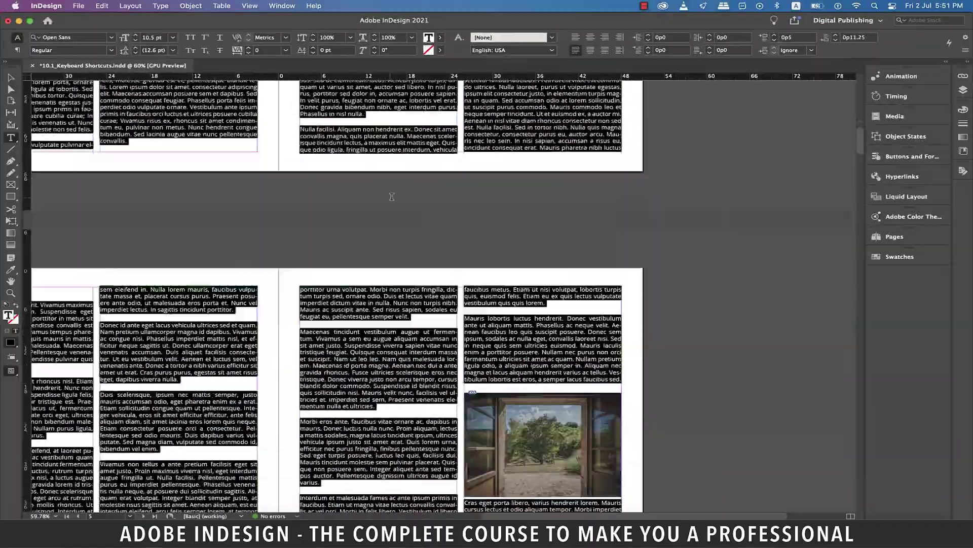
Use Cmd+J Go to Page to jump to page 18
scroll(381, 203, up, 10)
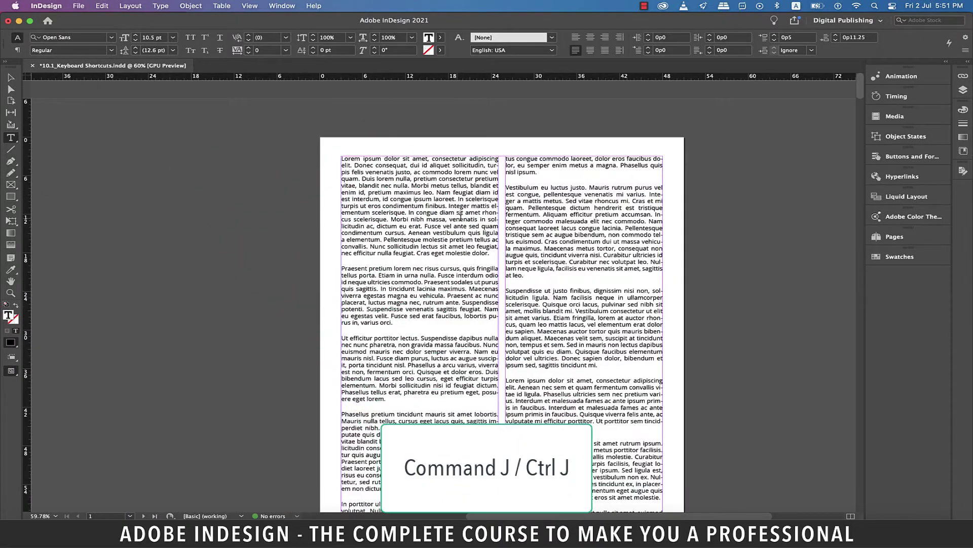
key(super+j)
key(Return)
scroll(460, 218, down, 3)
key(super+j)
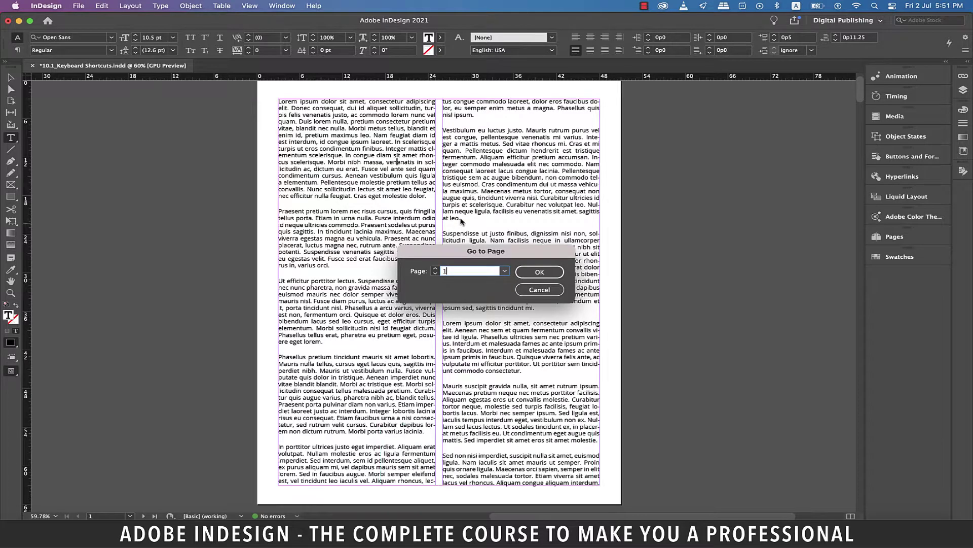
text(8)
click(552, 272)
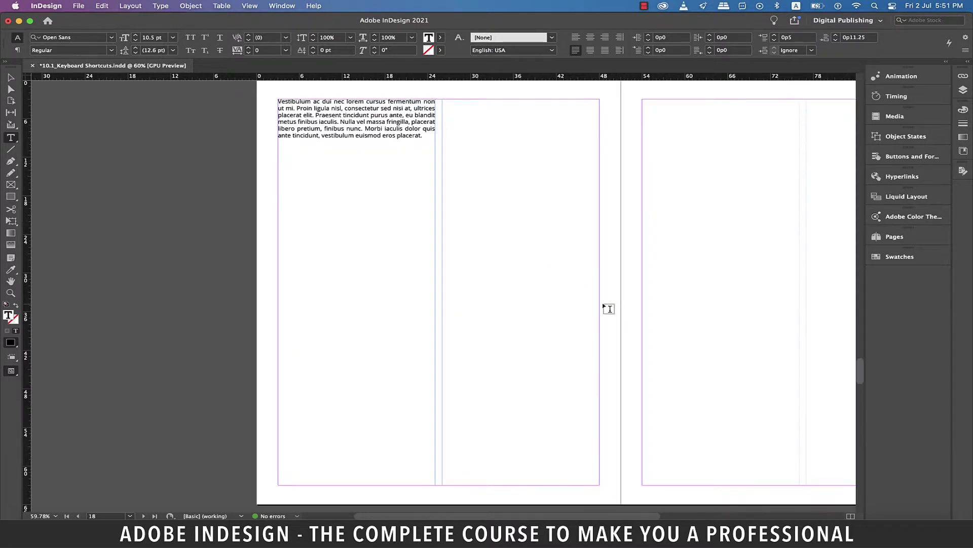
scroll(609, 308, right, 5)
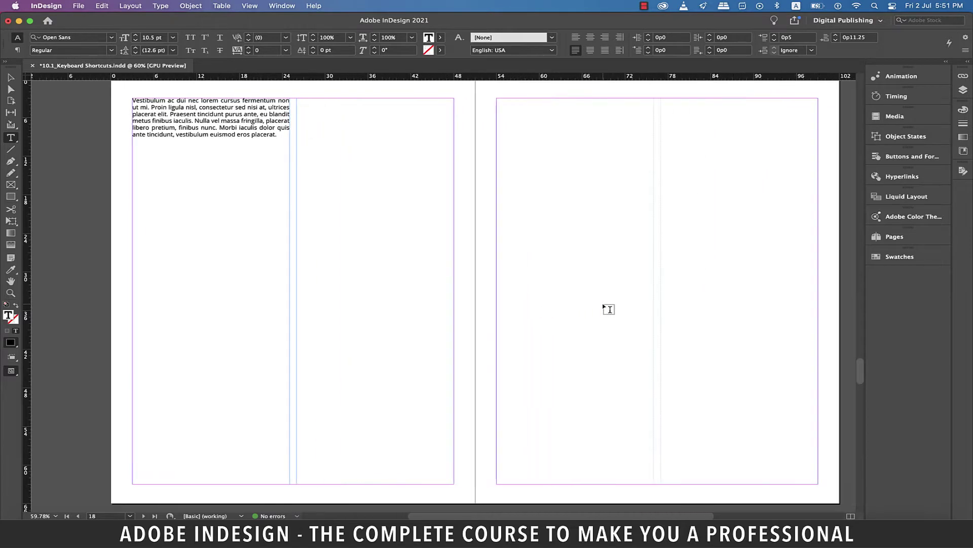
Draw a square at the right page's top-left, reset default colours, and apply a white-to-black gradient fill
key(m)
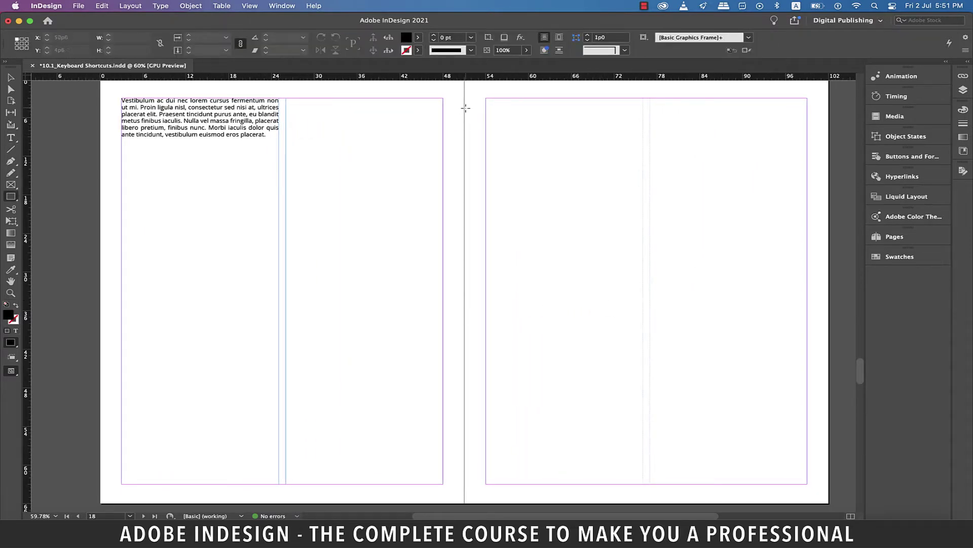
drag(487, 99, 644, 255)
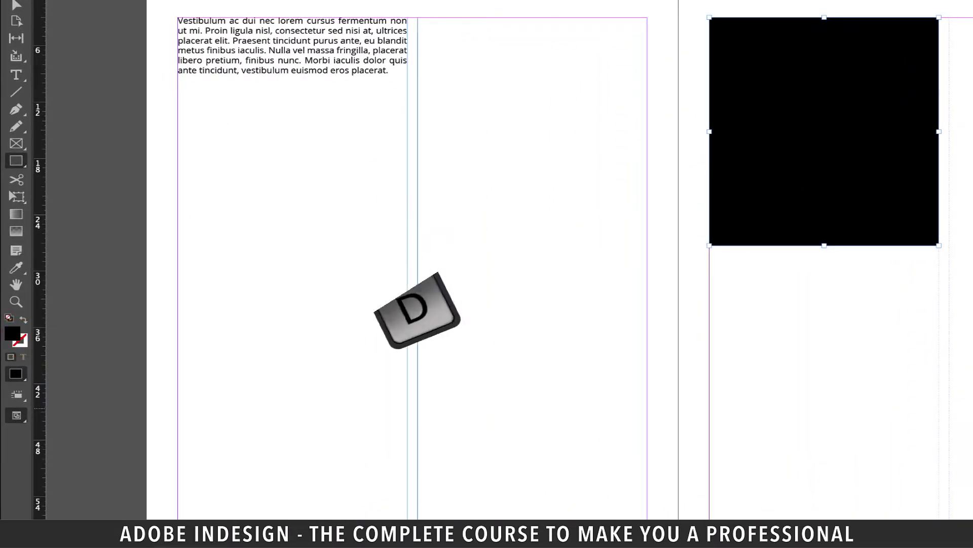
key(d)
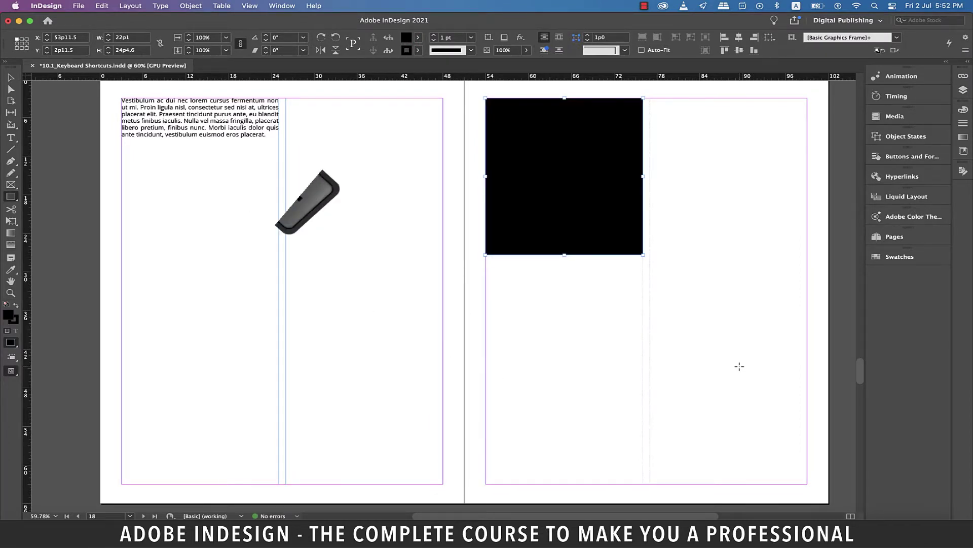
key(period)
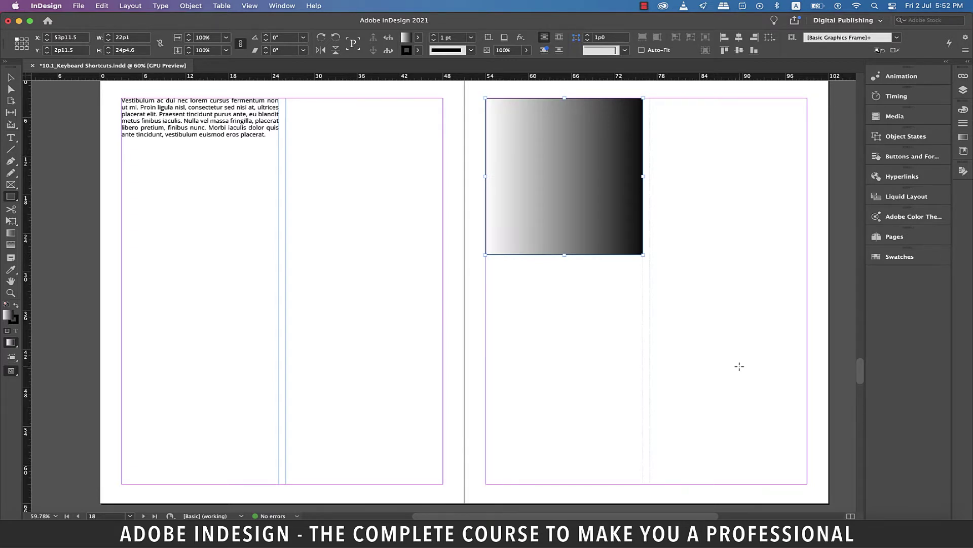
key(slash)
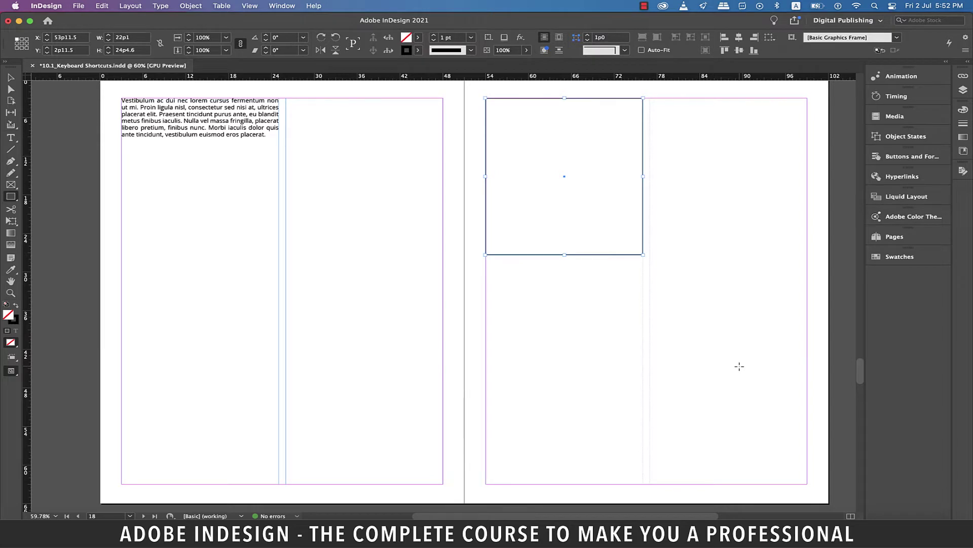
key(period)
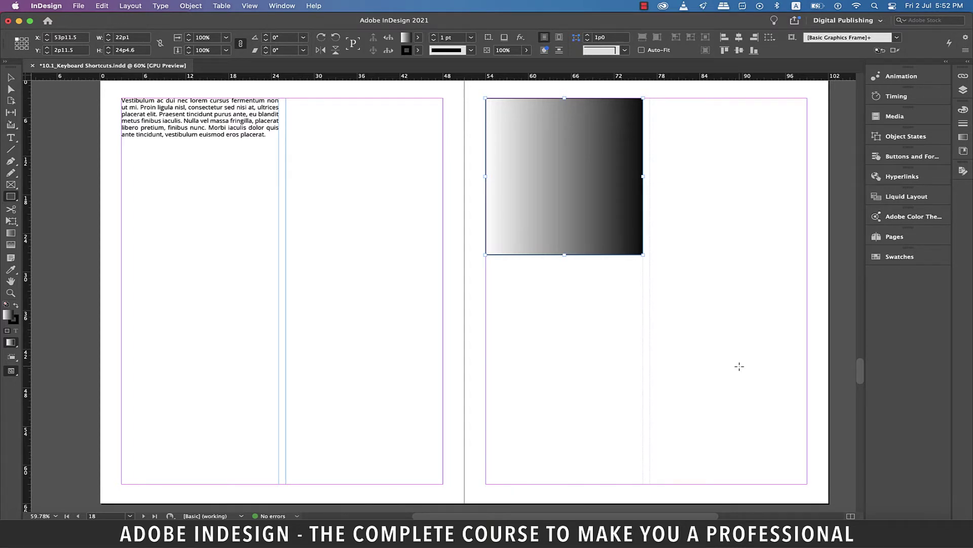
key(x)
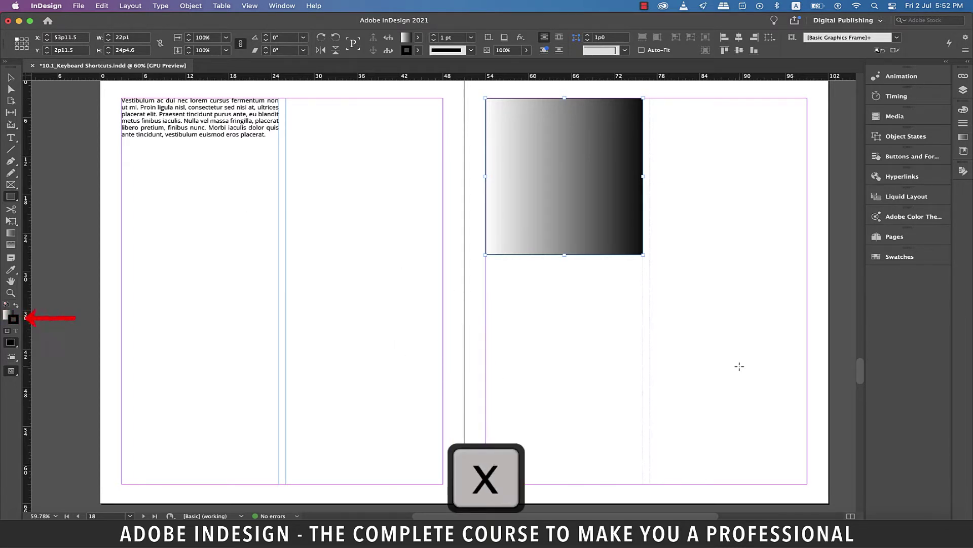
key(x)
key(x)
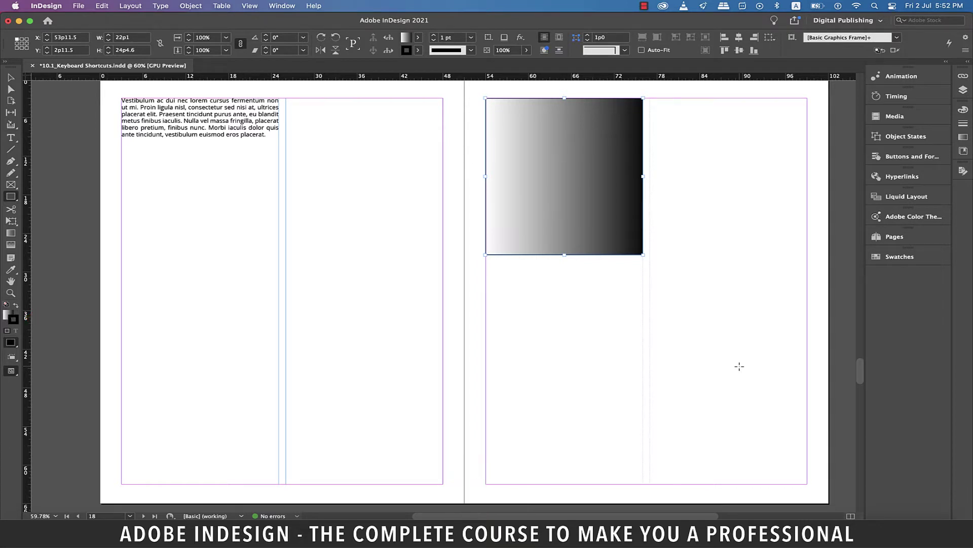
Create a text frame below the gradient square reading 'Adobe InDesign' and select the frame
key(t)
drag(487, 276, 809, 325)
text(Adobe InDesign)
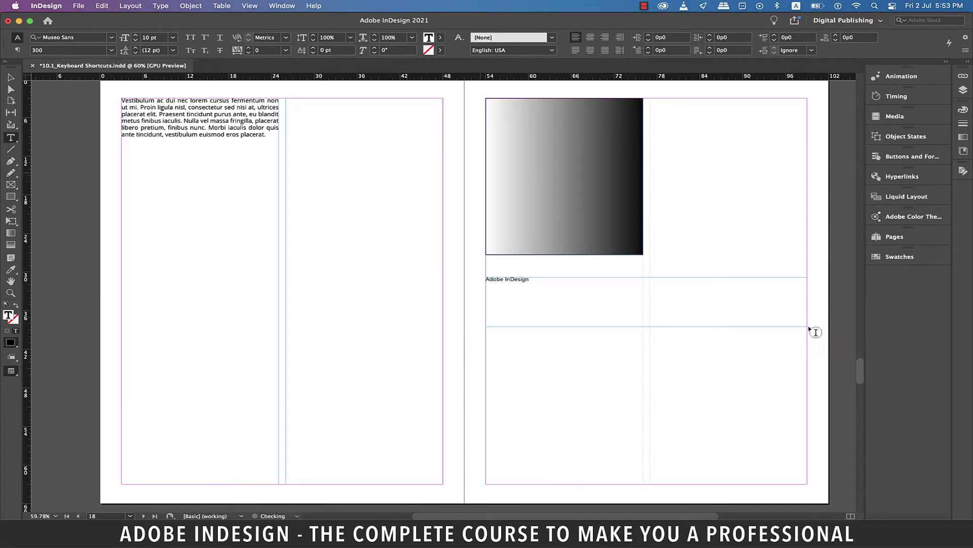
key(Escape)
Enlarge the text three steps, then shrink it two steps to 16 pt
key(super+shift+period)
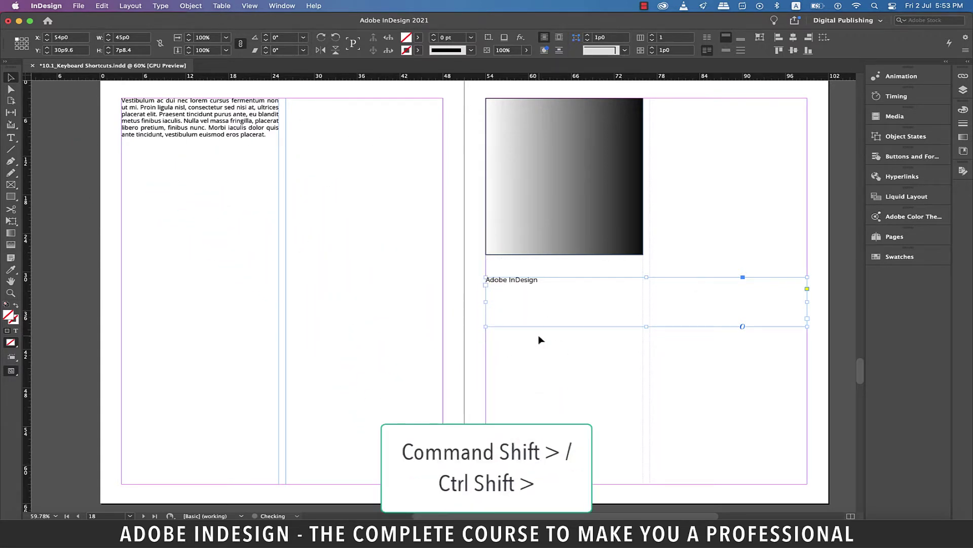
key(super+shift+period)
key(super+shift+period)
key(super+shift+period)
key(super+shift+period)
key(super+shift+period)
key(super+shift+period)
key(super+shift+period)
key(super+shift+period)
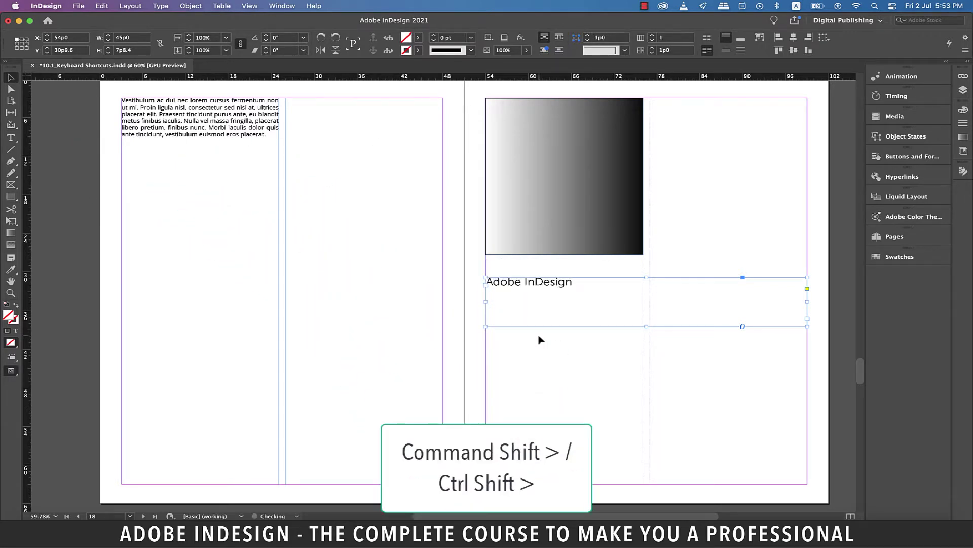
key(super+shift+period)
key(super+shift+period)
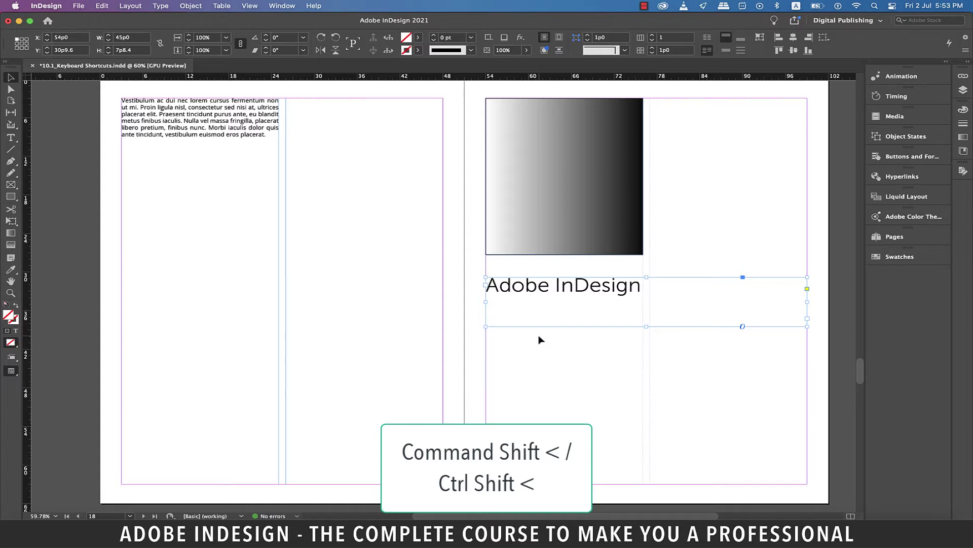
key(super+shift+comma)
key(super+shift+comma)
key(super+shift+comma)
key(super+shift+comma)
key(super+shift+comma)
key(super+shift+comma)
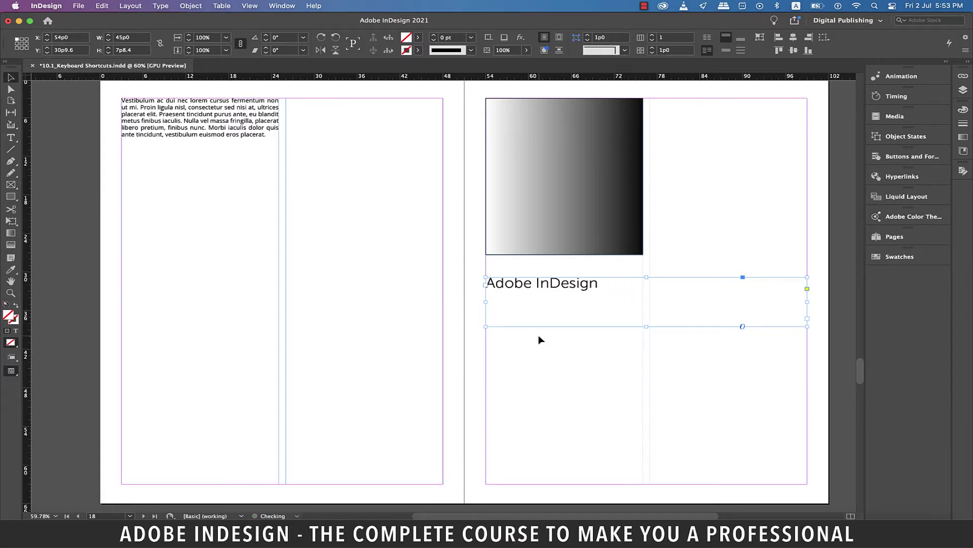
key(super+shift+comma)
key(super+shift+comma)
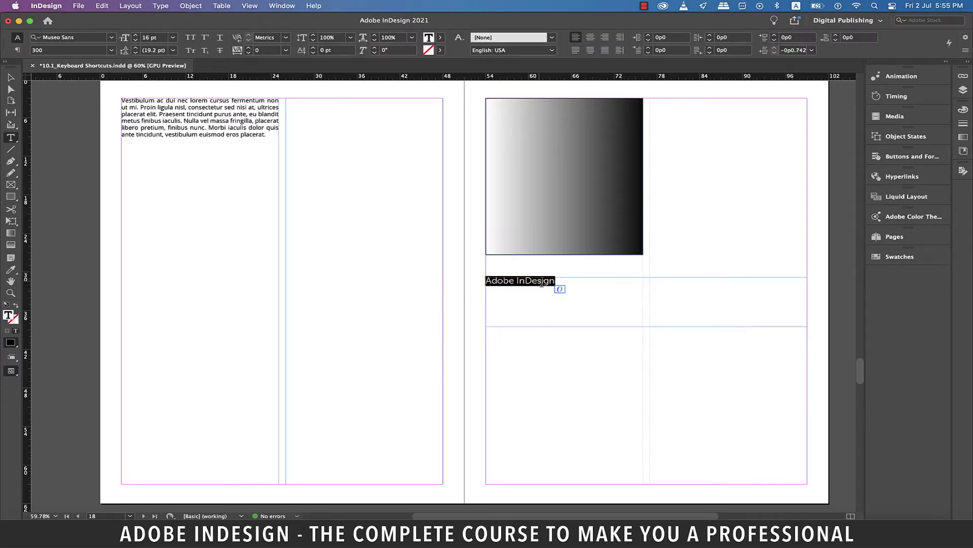
Widen the tracking of 'Adobe InDesign', then tighten it back to 60 and deselect
key(alt)
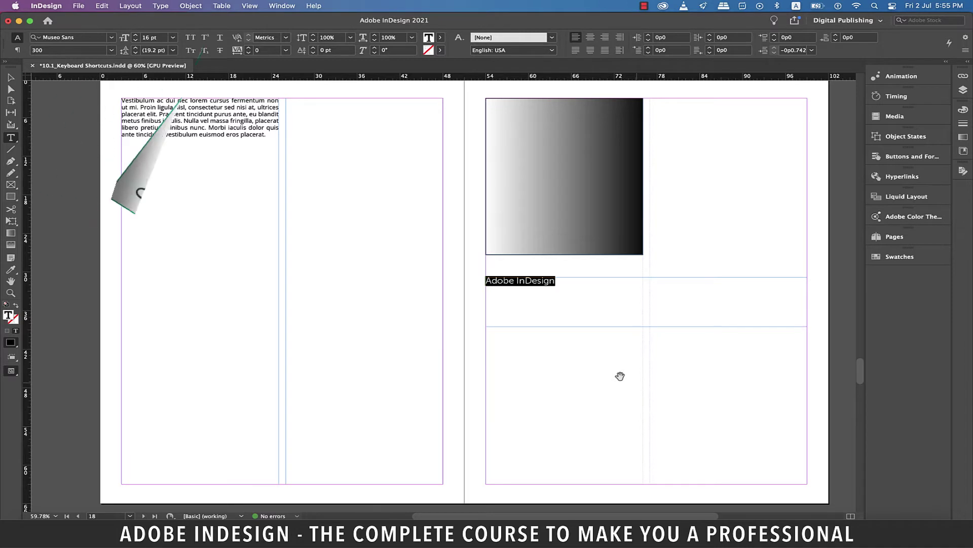
key(alt+Right)
key(alt+Right)
key(alt+Right)
key(alt+Right)
key(alt+Right)
key(alt+Right)
key(alt+Right)
key(alt+Right)
key(alt+Right)
key(alt+Right)
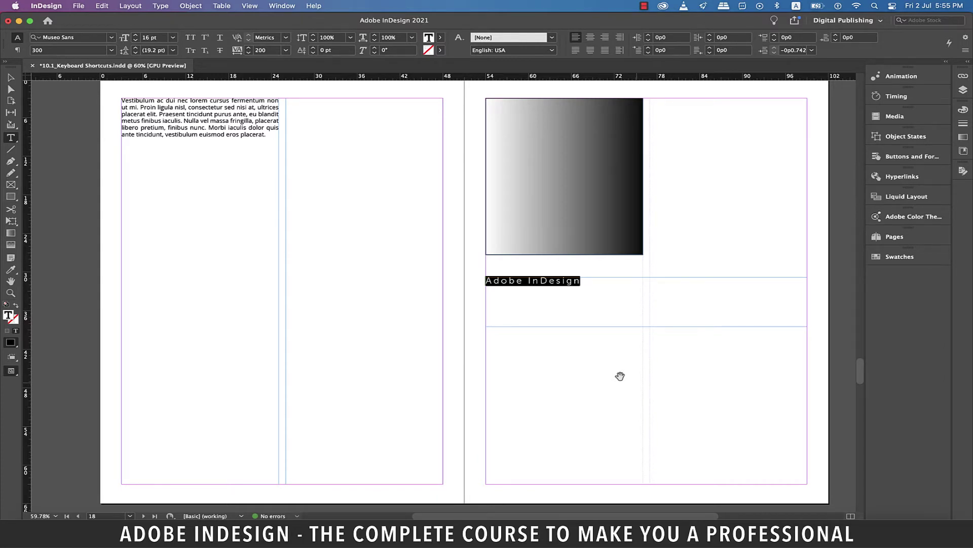
key(alt+Left)
key(alt+Left)
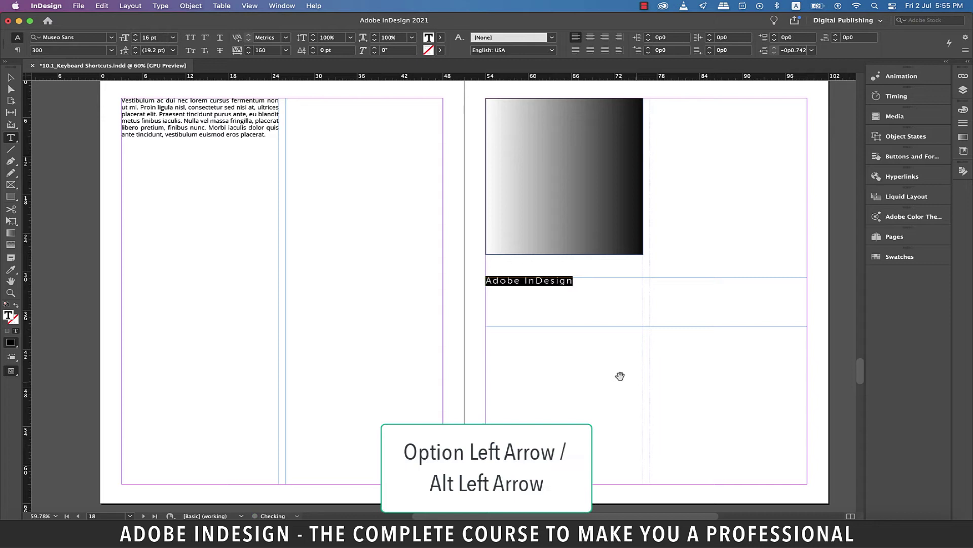
key(alt+Left)
key(alt+Left)
key(alt+Left)
key(alt+Left)
key(alt+Left)
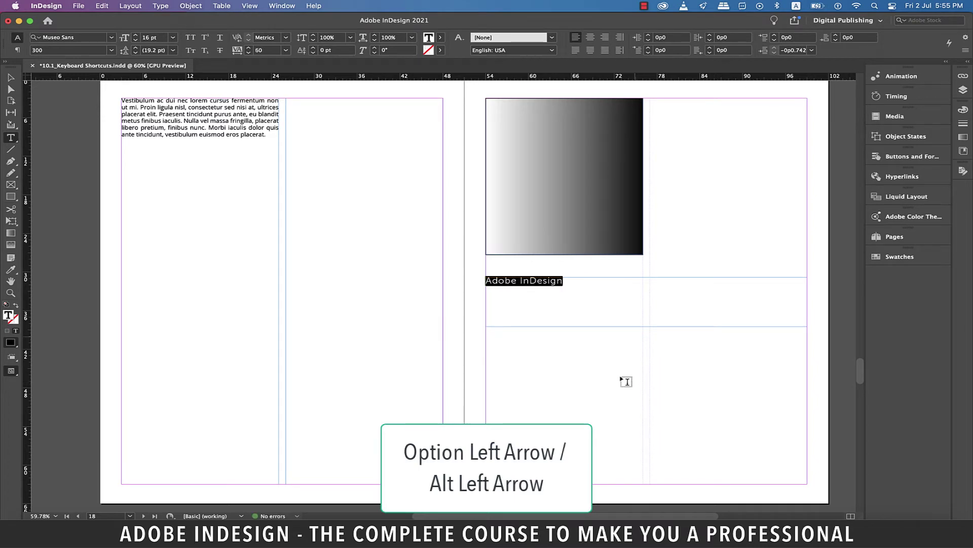
click(572, 280)
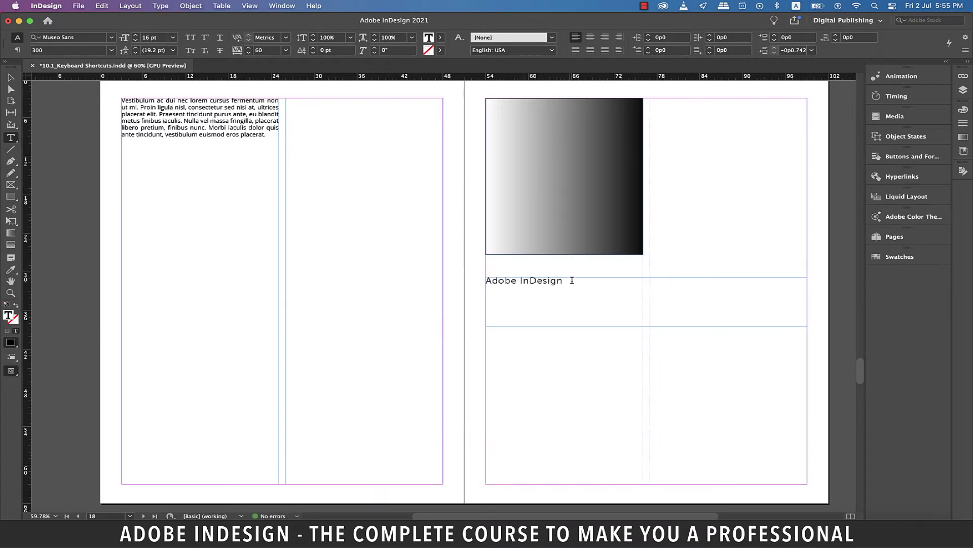
Copy 'Adobe InDesign' and paste it onto two new lines, making three lines
drag(572, 281, 445, 276)
key(super+c)
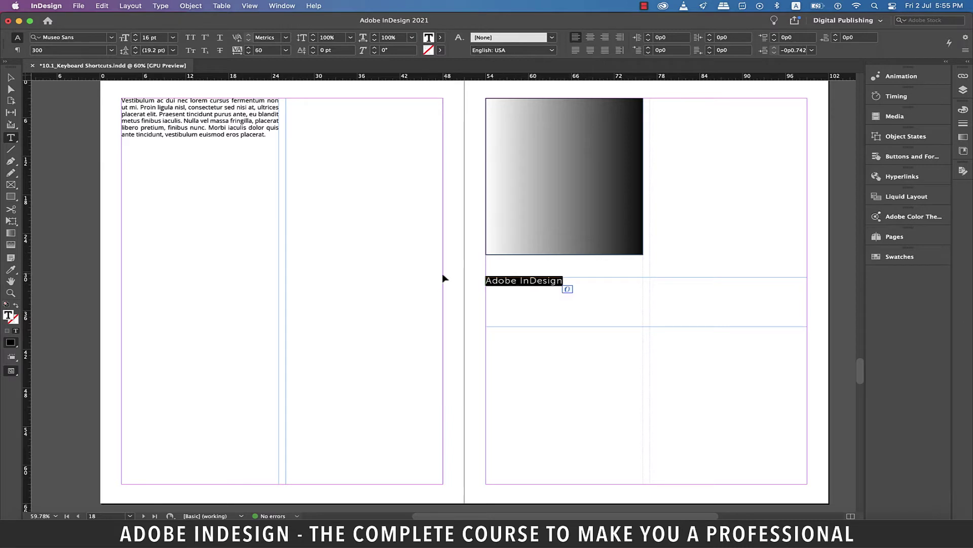
key(Right)
key(Return)
key(super+v)
key(Return)
key(super+v)
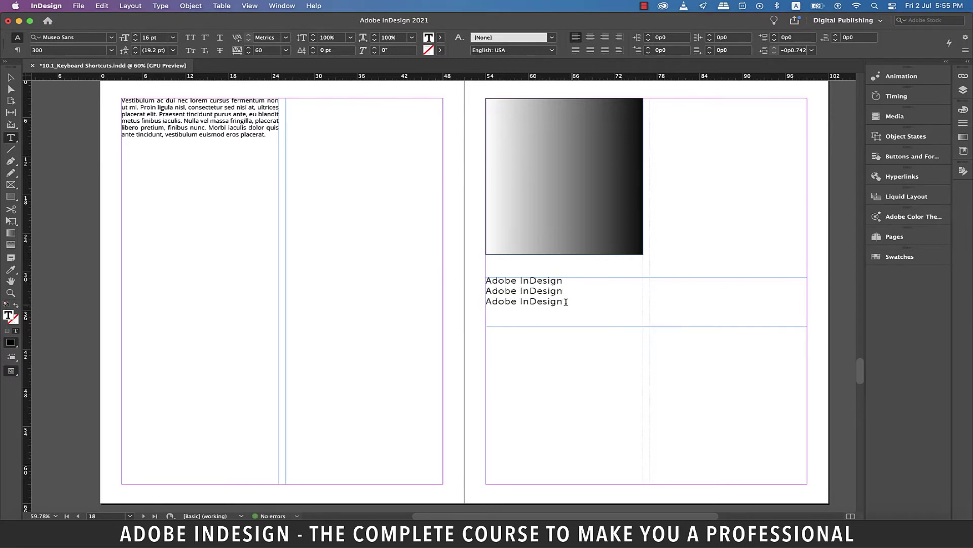
Select all three lines, increase their leading, then tighten it back to 19.2 pt
key(super+a)
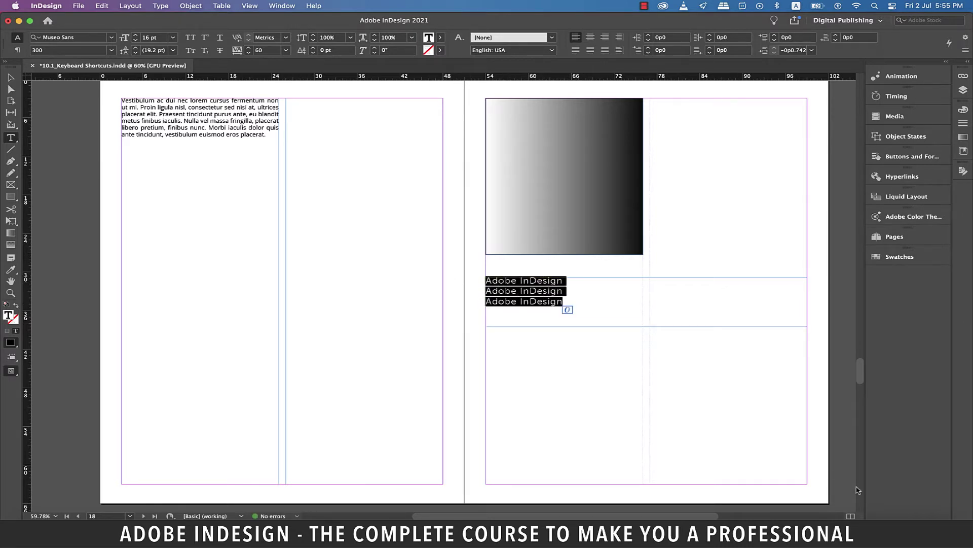
key(alt+Down)
key(alt+Down)
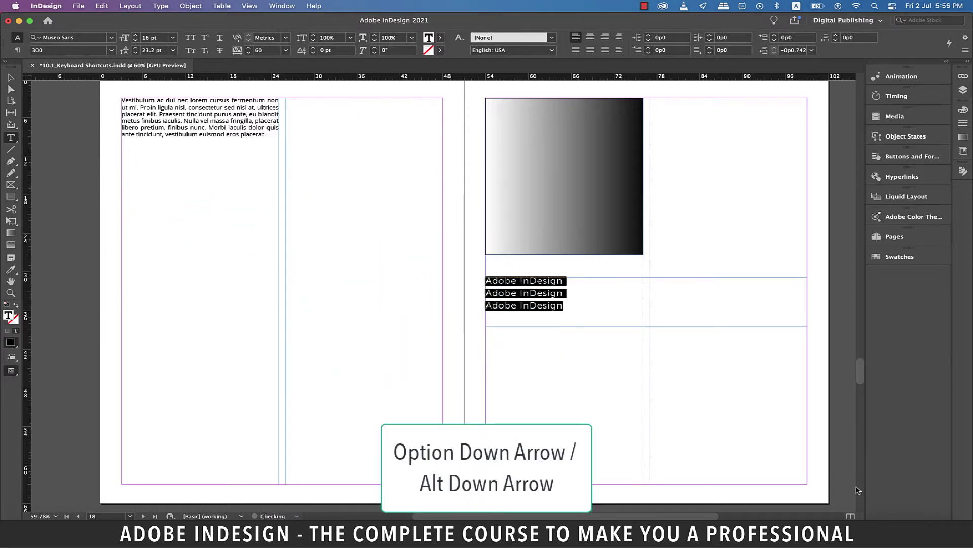
key(alt+Down)
key(alt+Down)
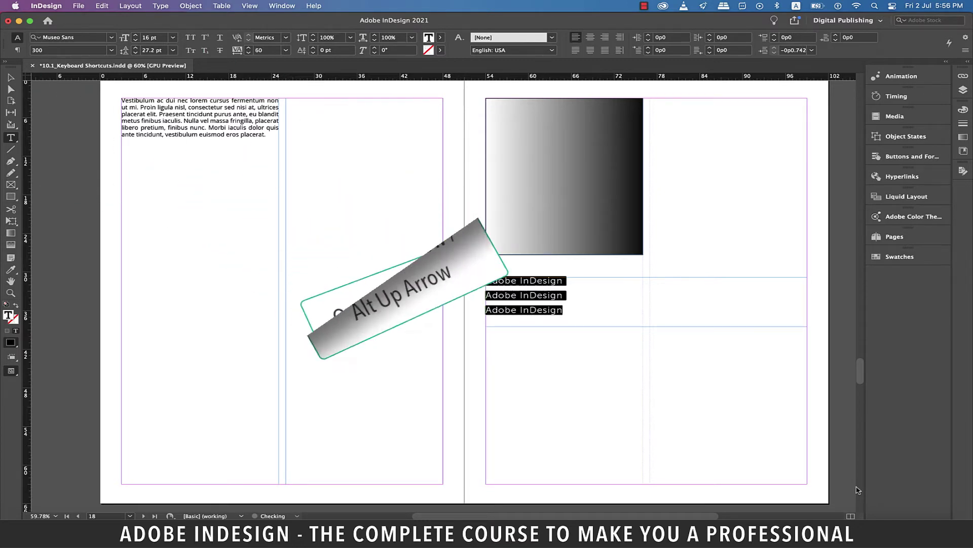
key(alt+Up)
key(alt+Up)
key(alt+Up)
key(alt+Up)
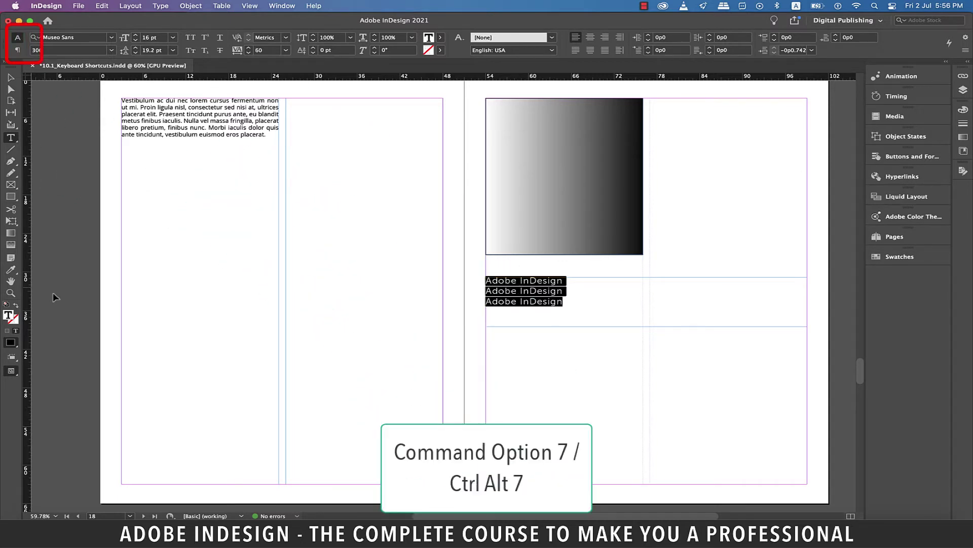
key(super+alt+7)
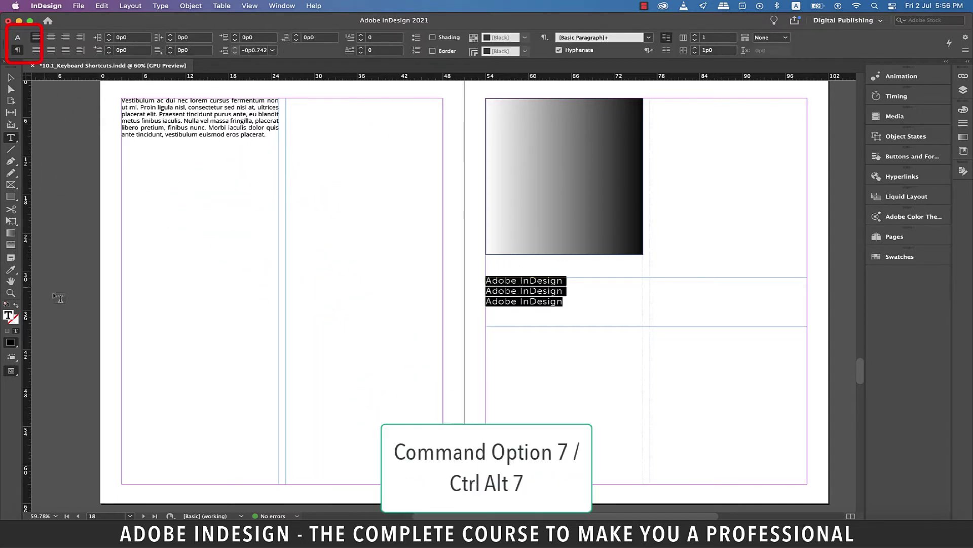
key(super+alt+7)
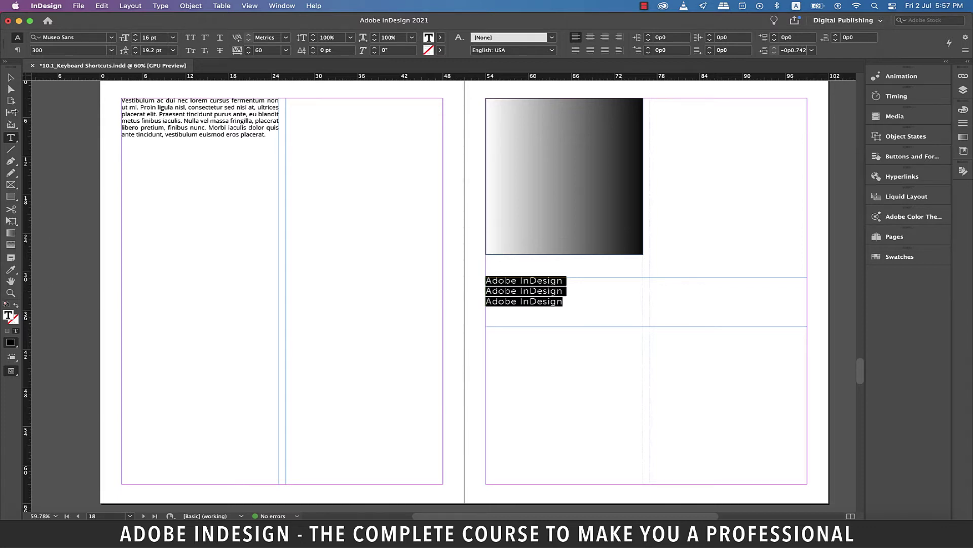
Switch to the Selection tool, fit the page in the window, then fit the spread
click(10, 77)
scroll(165, 298, left, 3)
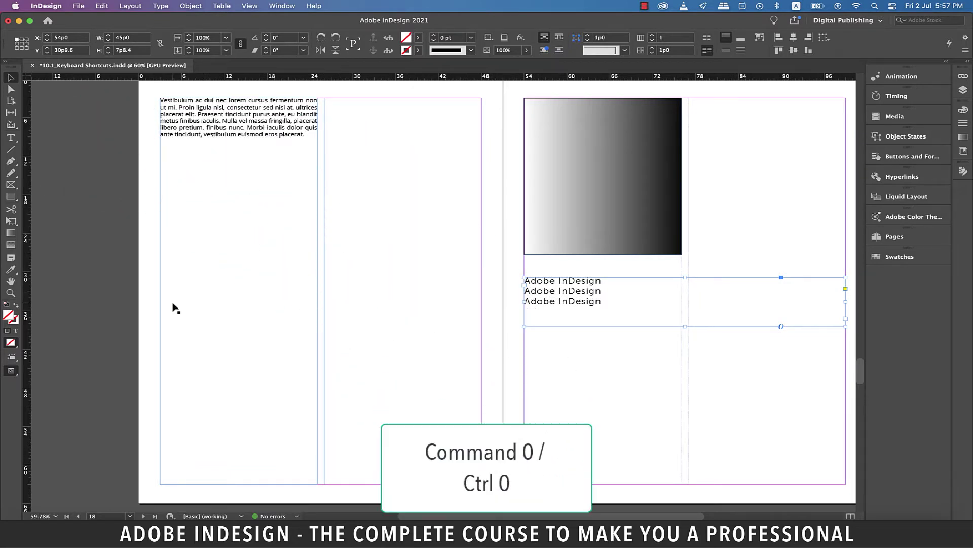
key(super+0)
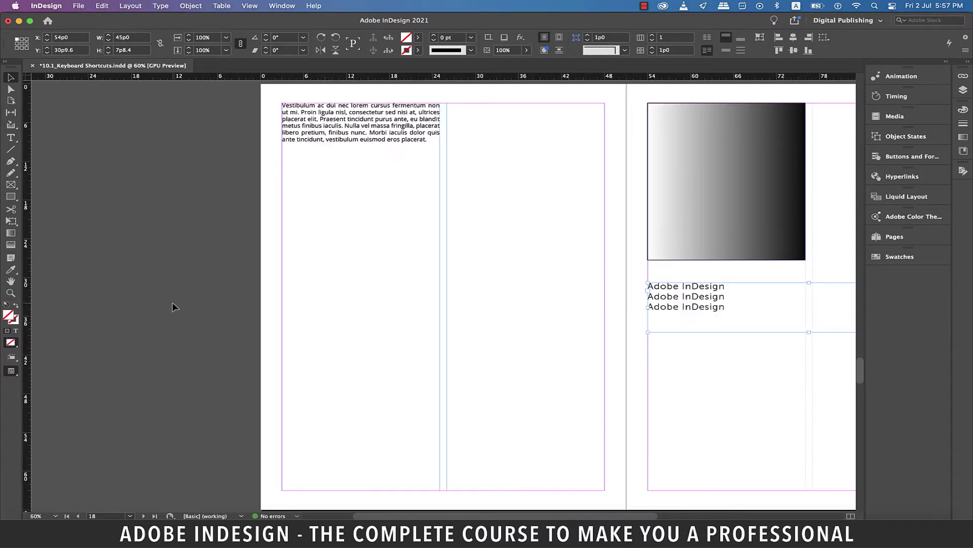
scroll(275, 320, right, 10)
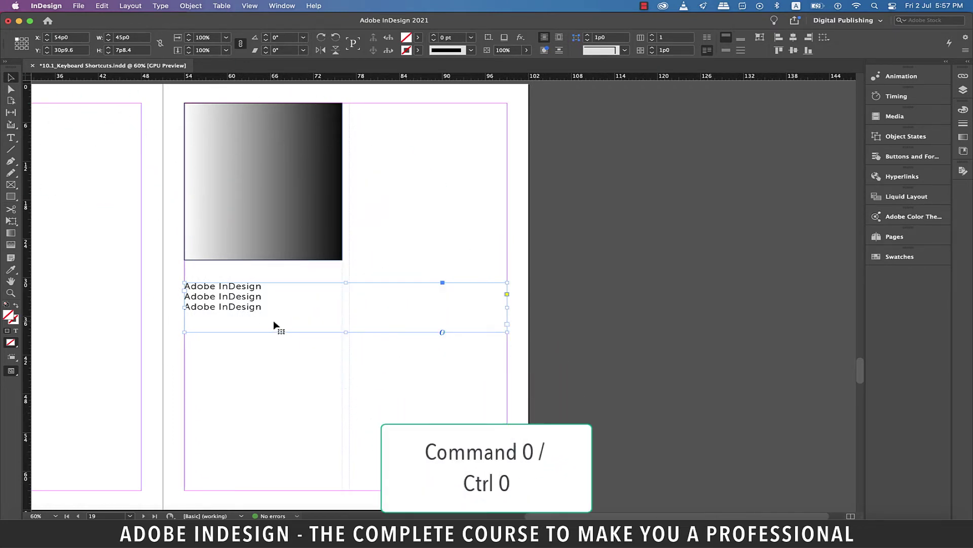
scroll(273, 325, left, 2)
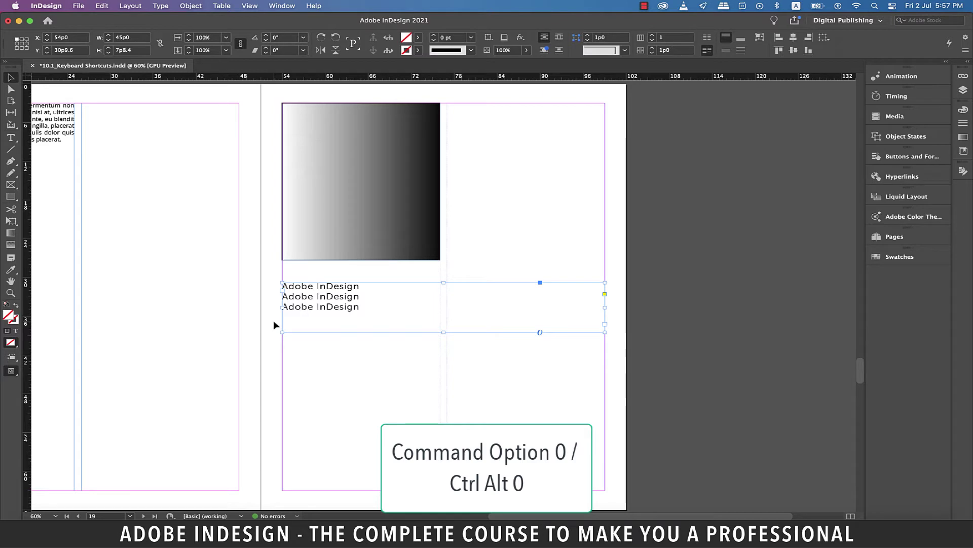
key(super+alt+0)
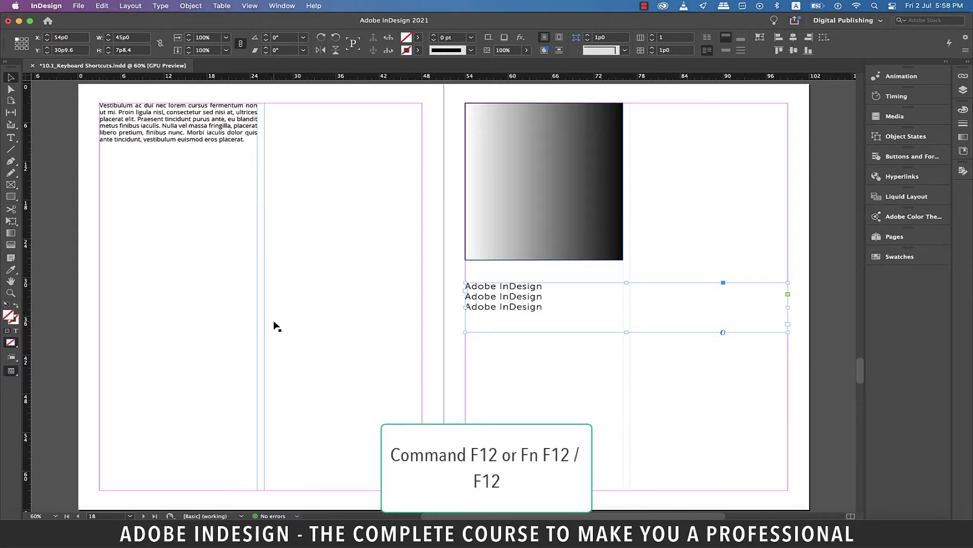
Toggle the Pages panel open, closed, and open again, showing 27 pages in 14 spreads
key(super+F12)
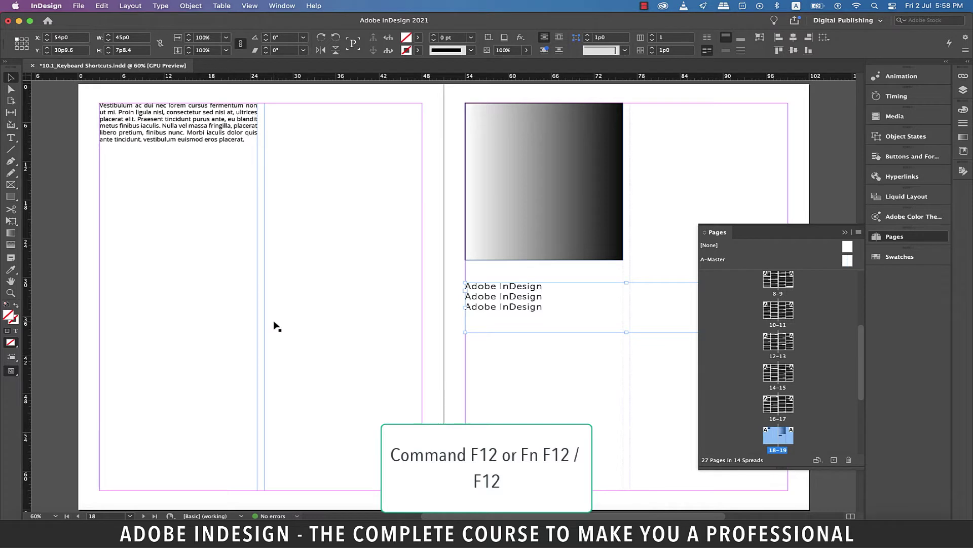
key(super+F12)
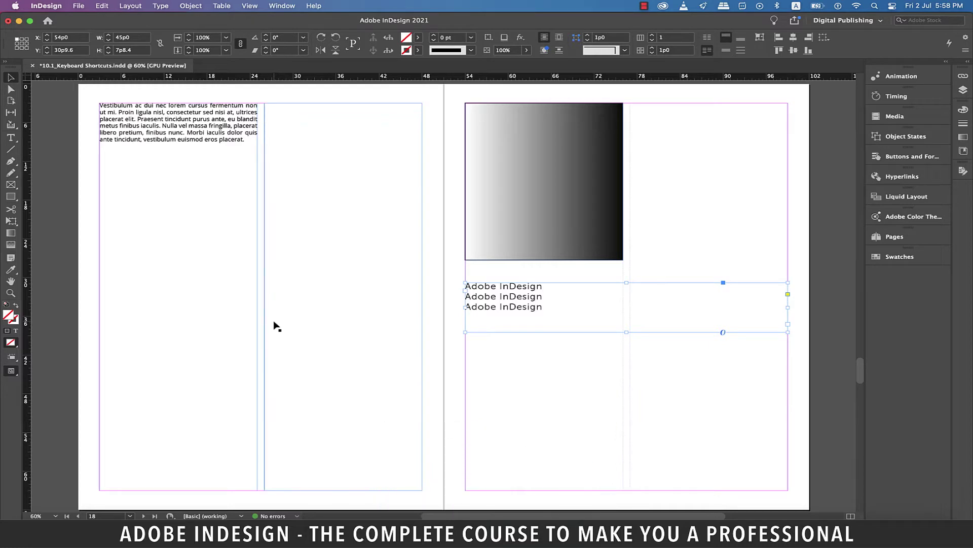
key(super+F12)
scroll(788, 347, down, 3)
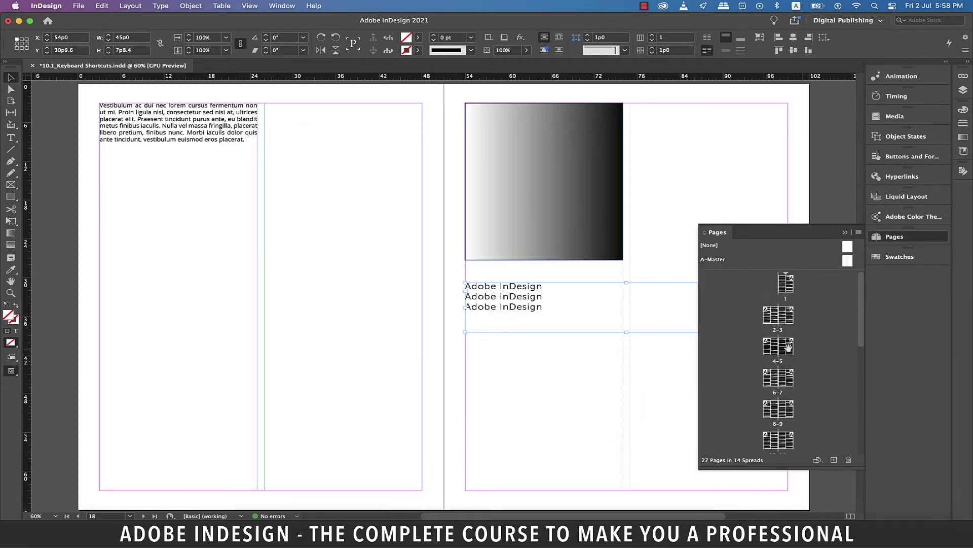
Go to the pages 4–5 spread and select the doorway photo frame on page 5
double_click(789, 349)
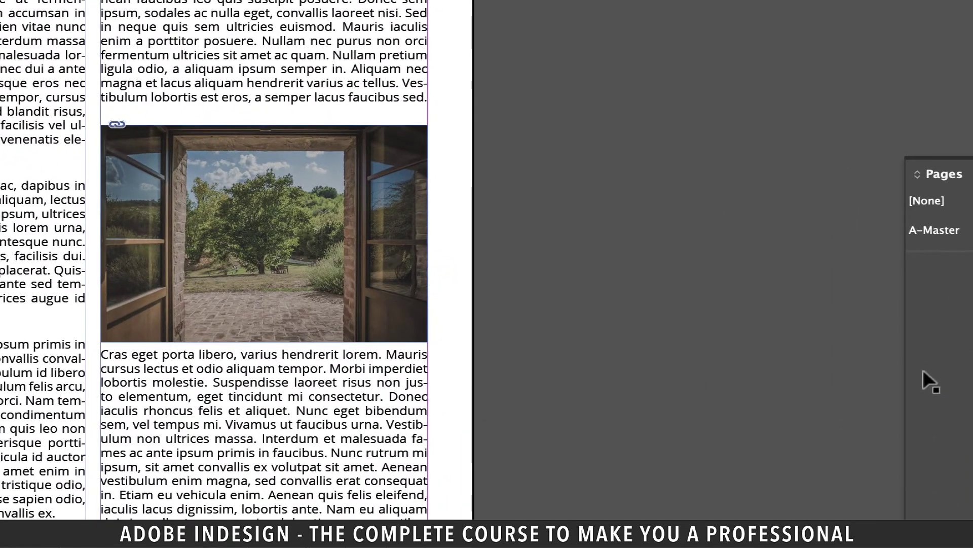
click(311, 212)
drag(311, 212, 370, 209)
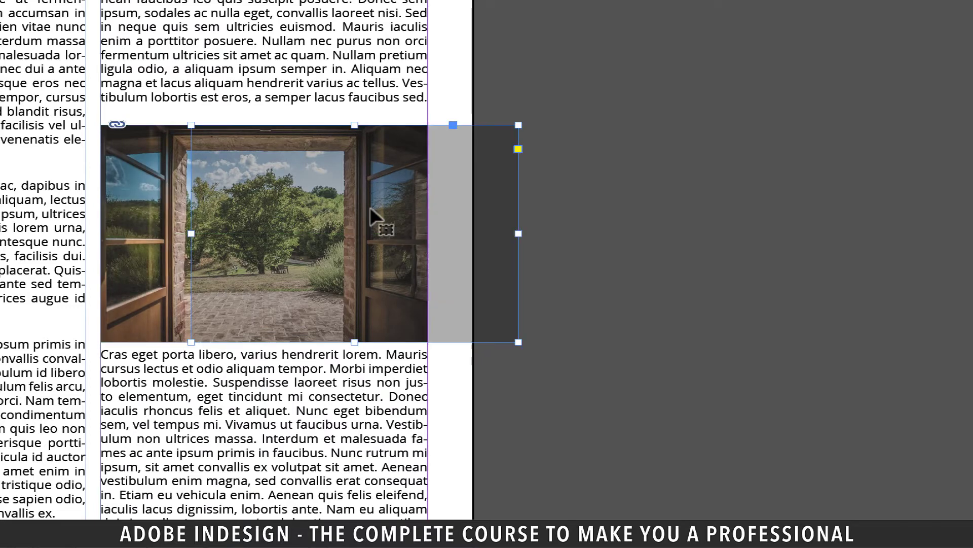
click(182, 234)
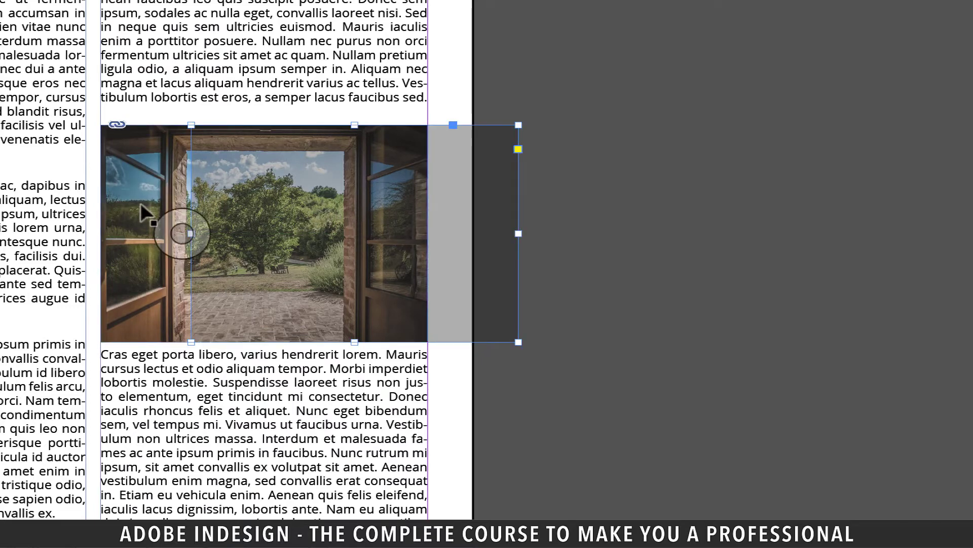
key(ctrl+z)
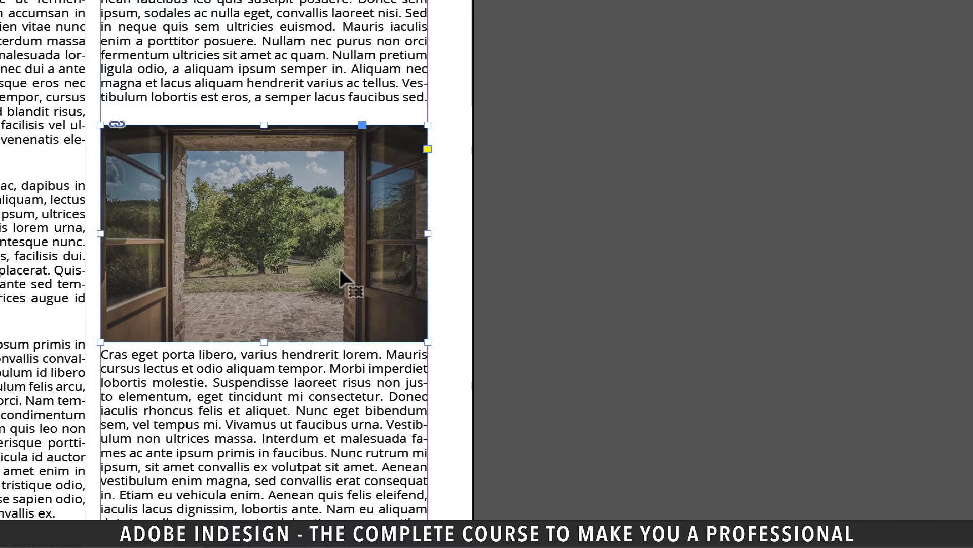
click(512, 257)
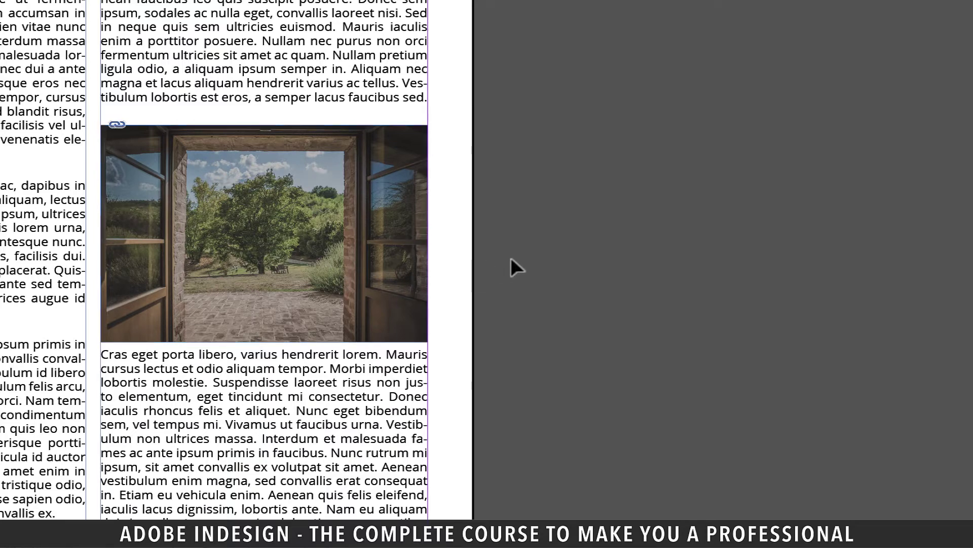
click(346, 219)
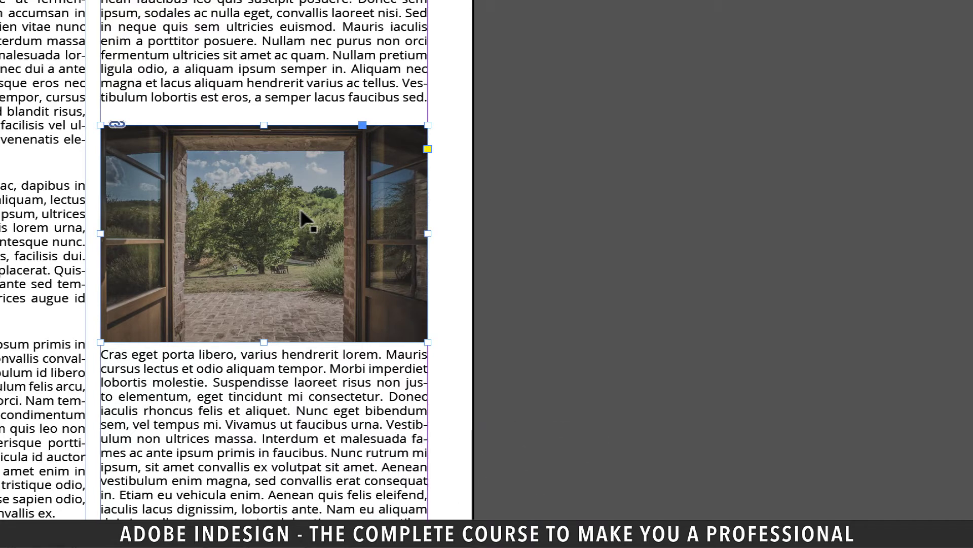
Delete the doorway photo, then cancel a move of the text frame so it stays put
key(Delete)
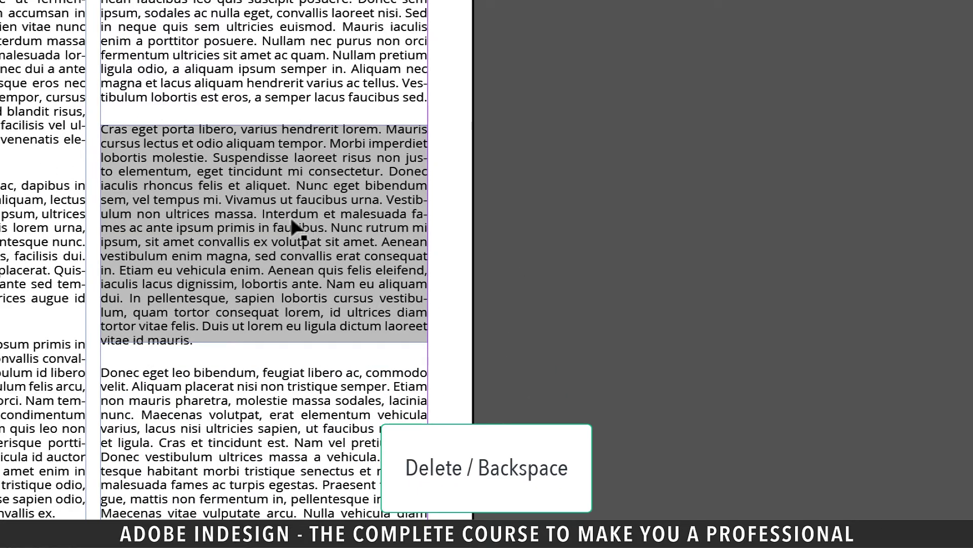
drag(293, 225, 357, 226)
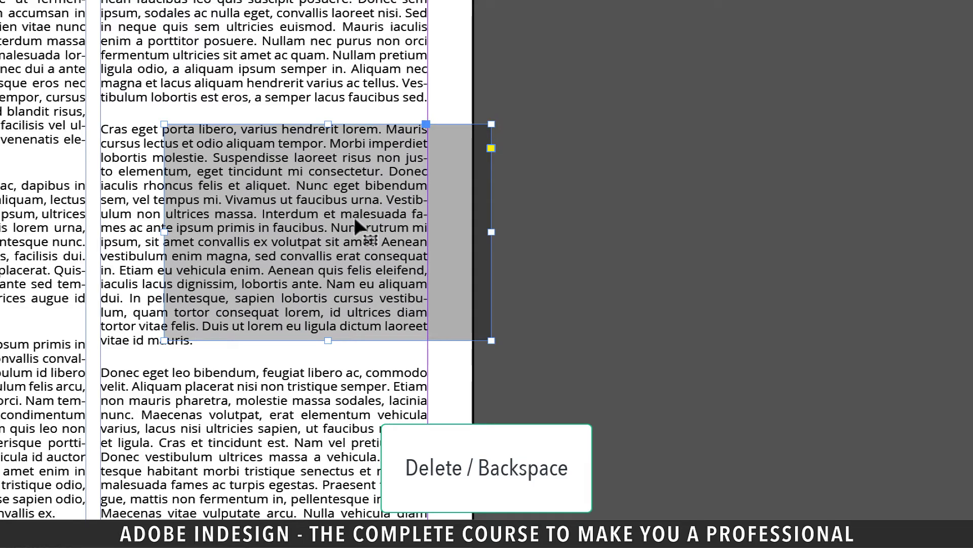
key(ctrl+z)
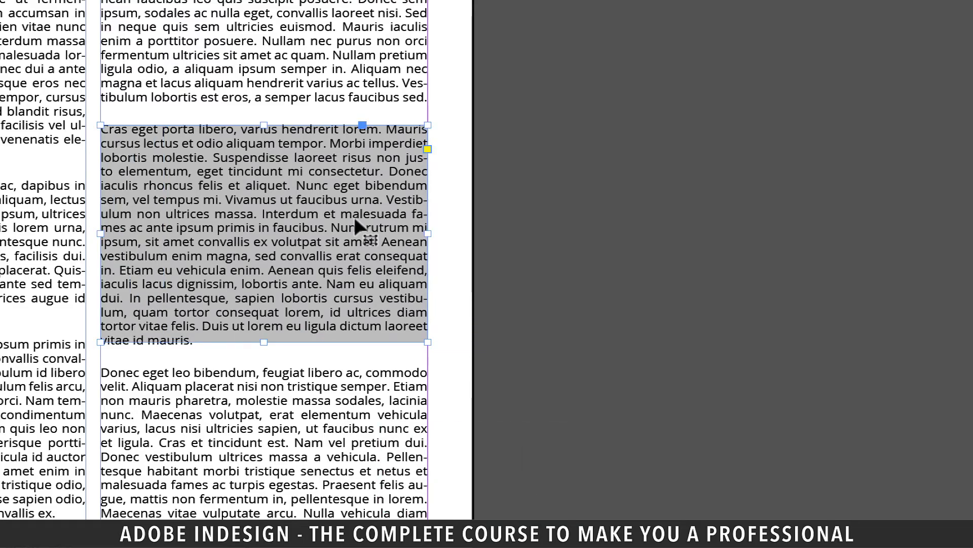
Place the doorway photo back into its page 5 frame and pan the spread
click(355, 225)
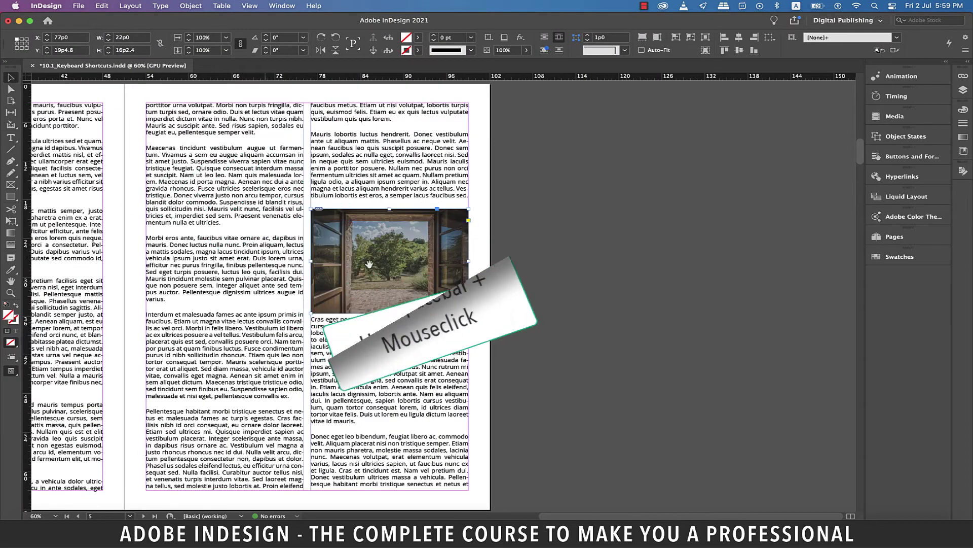
drag(264, 284, 319, 148)
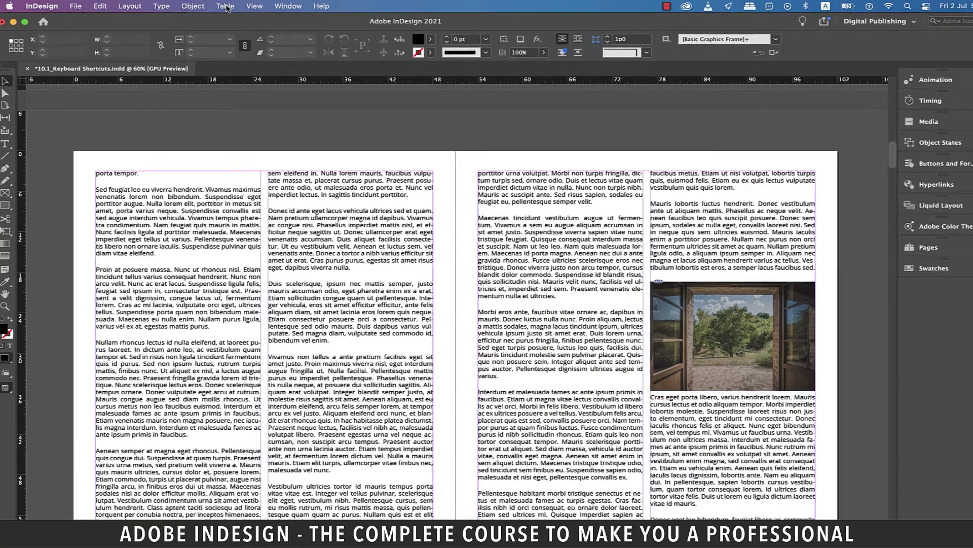
Browse the Table menu, then display the View menu commands sorted alphabetically
click(222, 6)
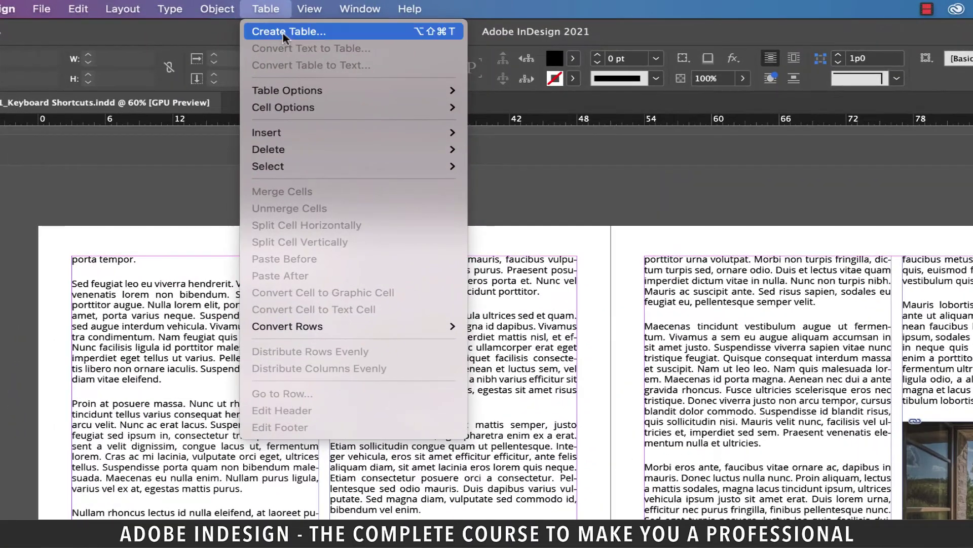
key(Down)
key(Down)
key(Down)
key(Down)
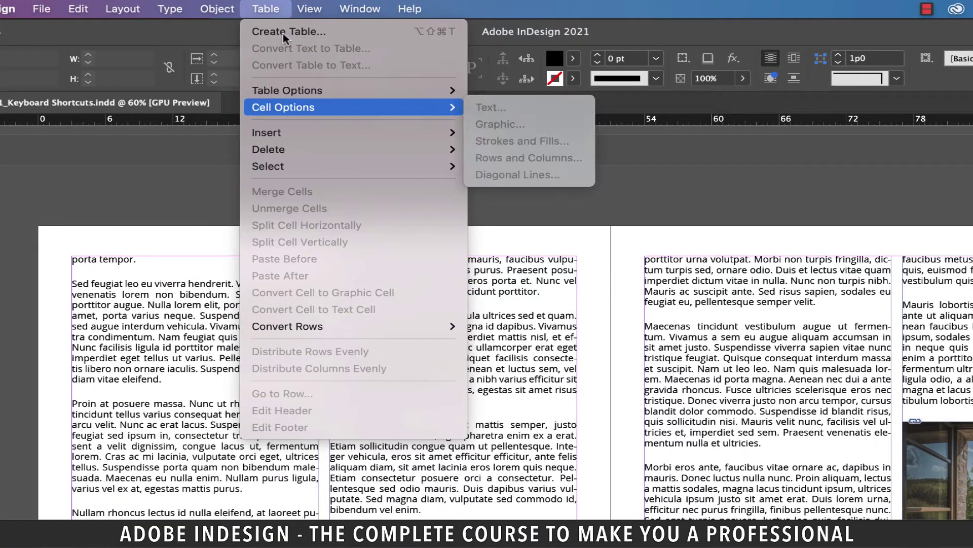
key(Down)
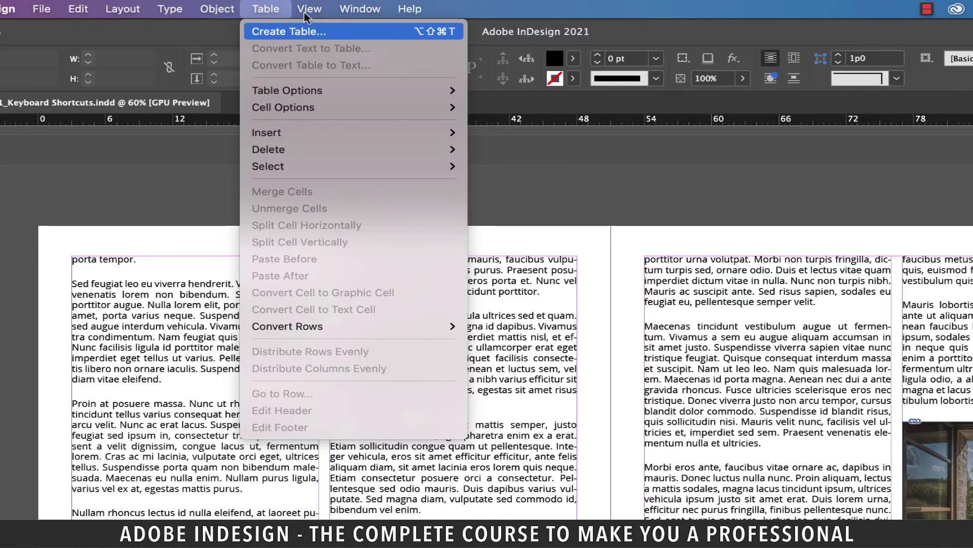
mouse_move(309, 12)
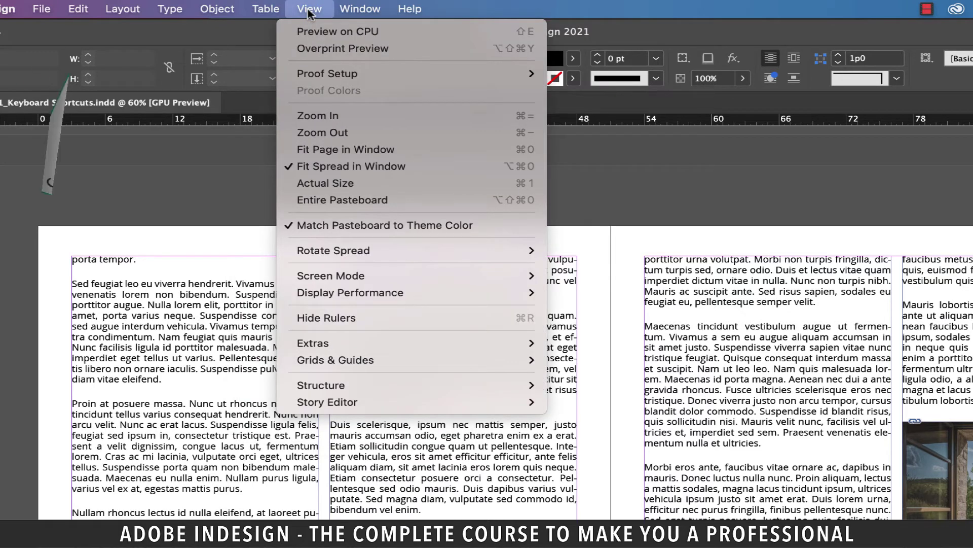
key(Escape)
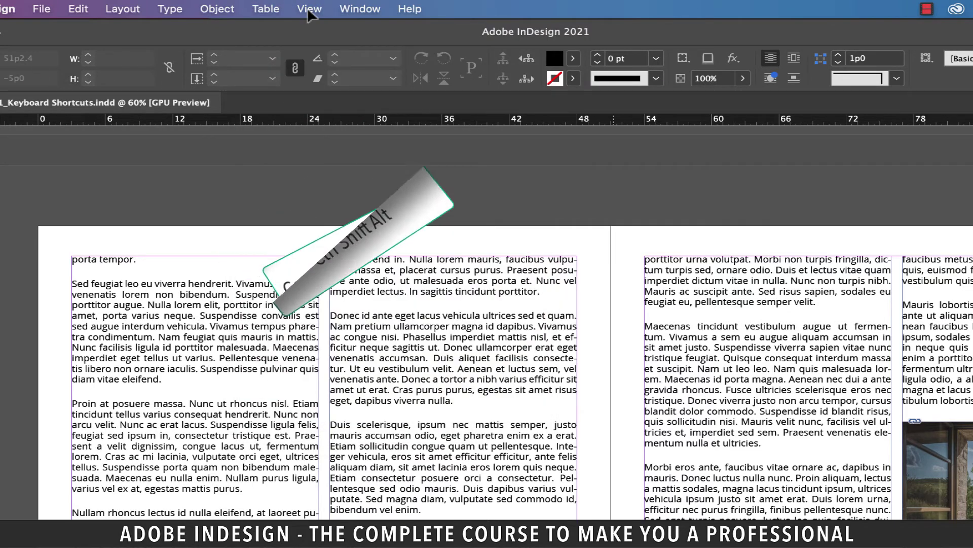
click(358, 9)
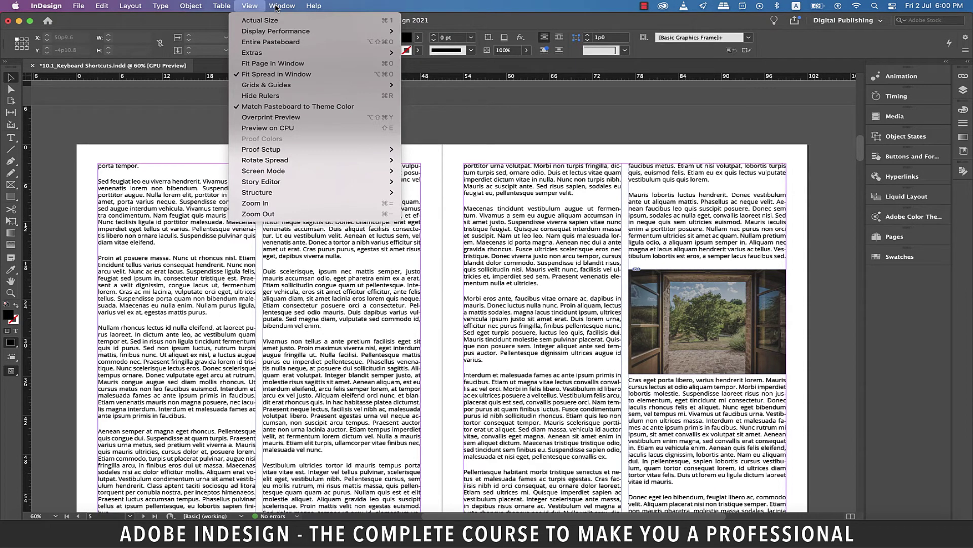
Switch to Preview mode, zoom the pages 4–5 spread to 50%, then return to Normal mode
key(super+alt+0)
key(w)
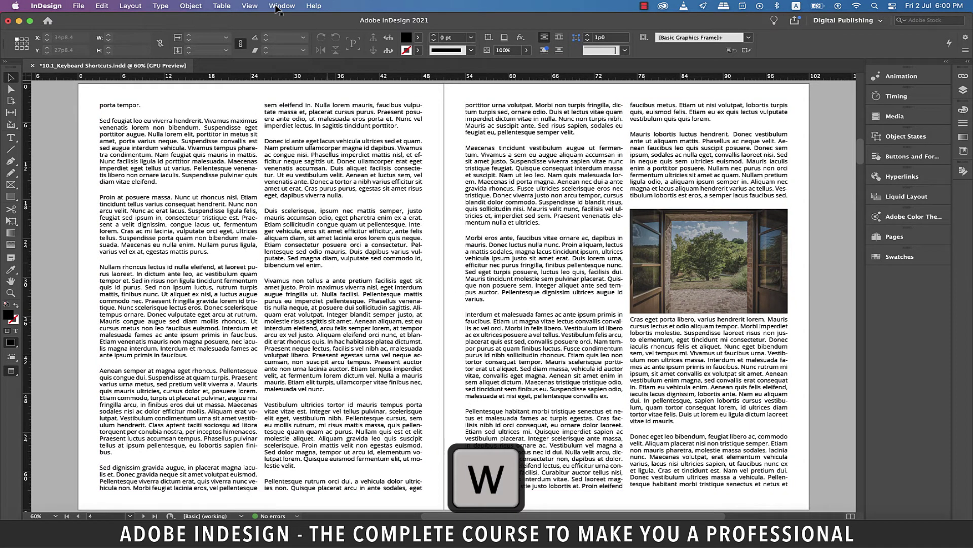
key(super+minus)
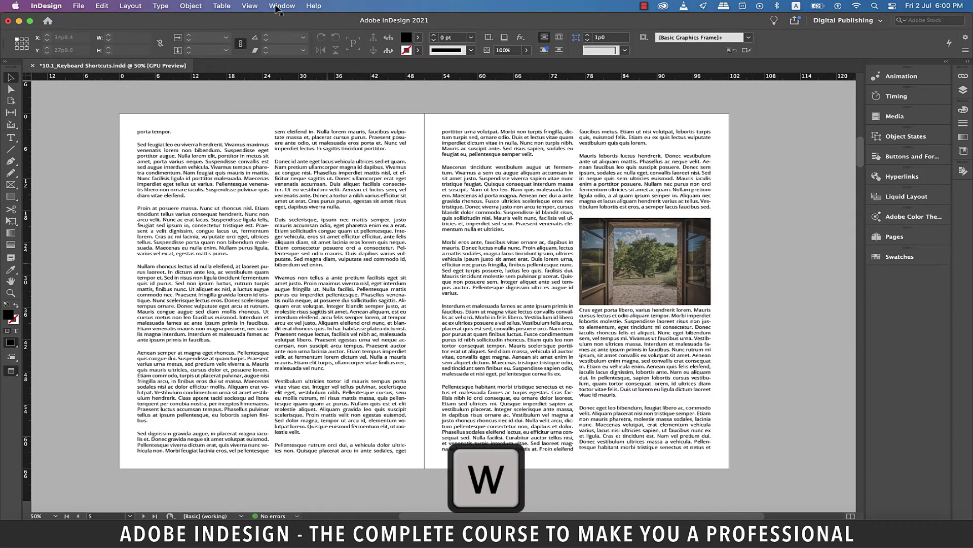
key(w)
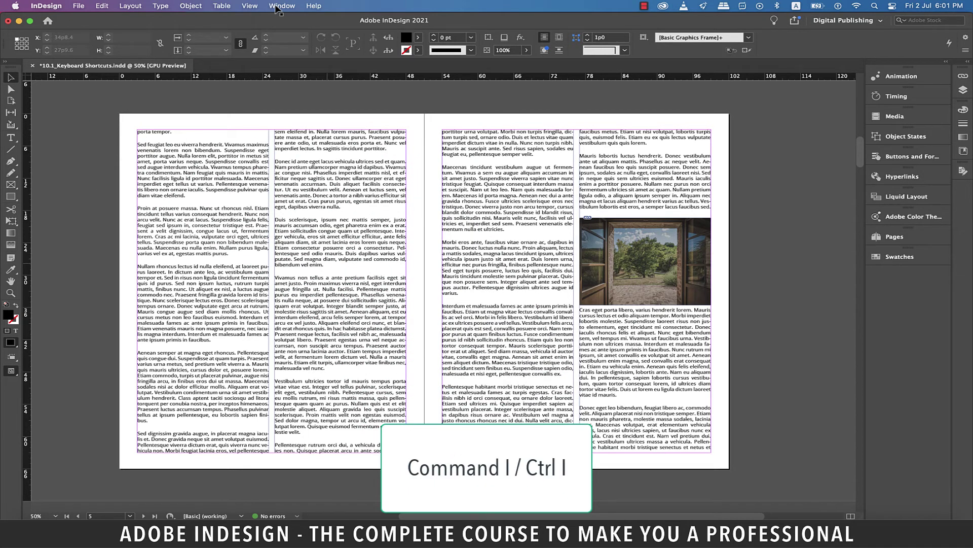
Run Check Spelling, then zoom in on the Lorem ipsum text and toggle hidden characters on and off
key(super+i)
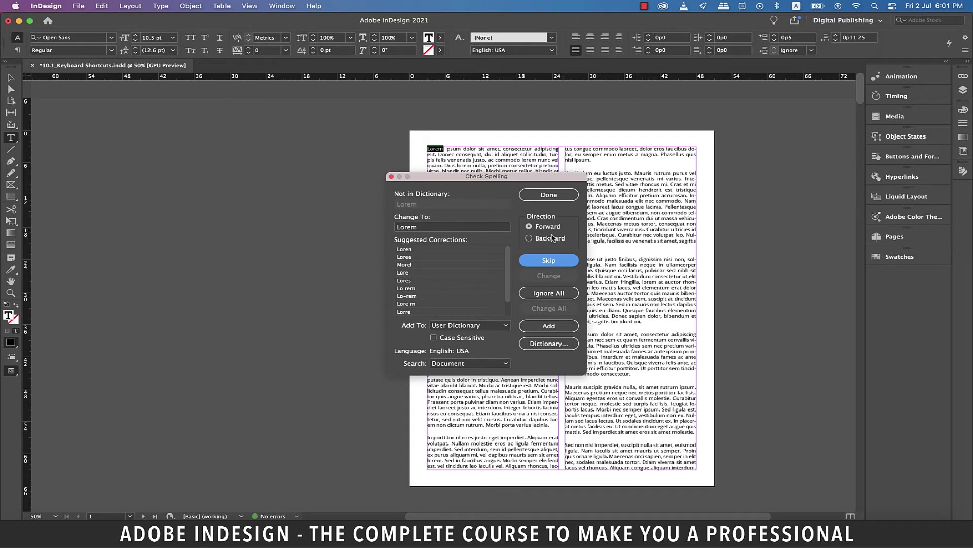
key(Escape)
key(super+2)
key(super+alt+i)
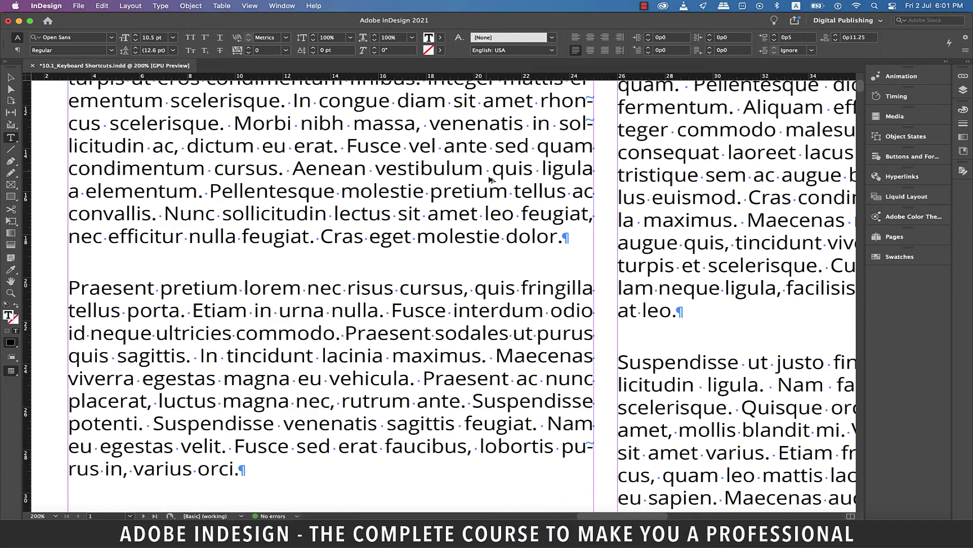
key(super+alt+i)
key(super+alt+i)
key(super+alt+i)
Zoom out to 100% and jump to page 20 with Cmd+J
key(super+minus)
key(super+minus)
key(super+minus)
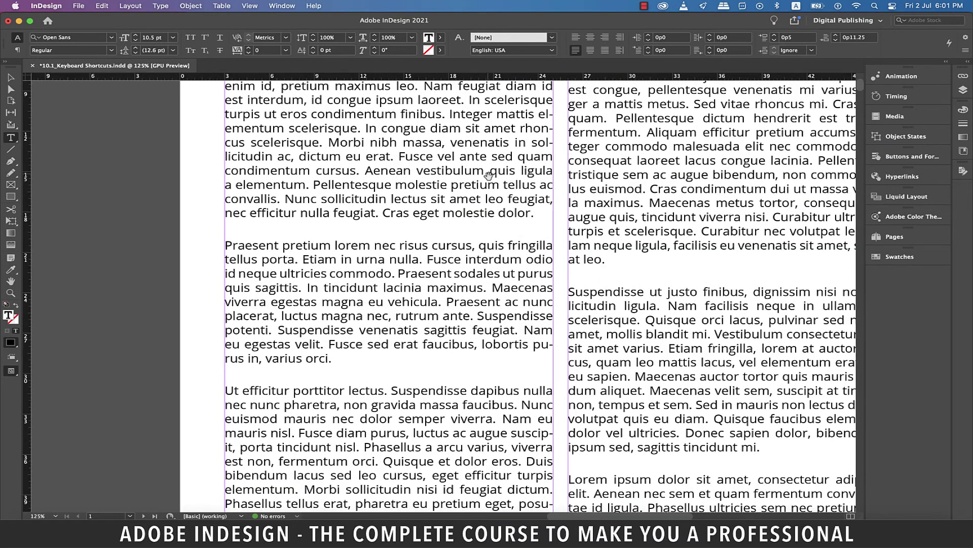
key(super+j)
text(20)
key(Return)
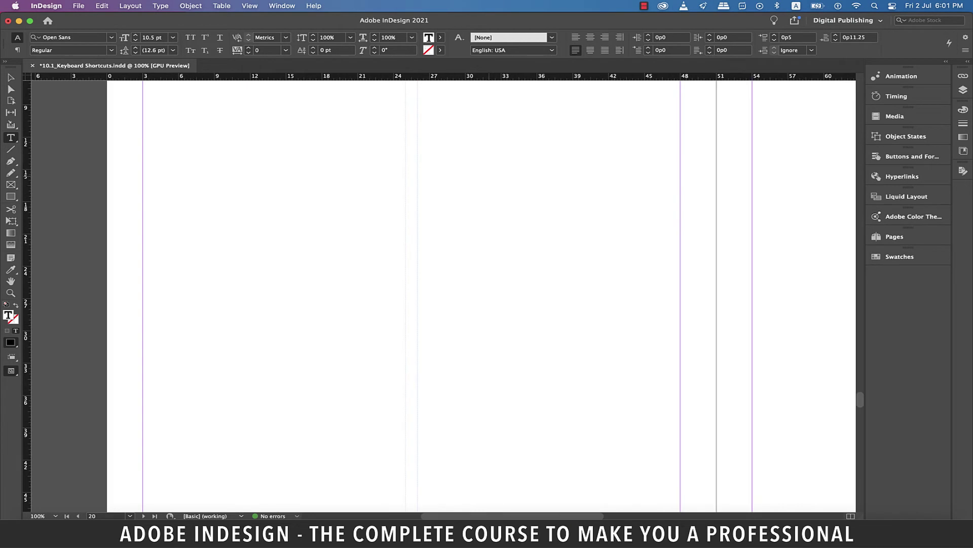
Add an 'Adobe InDesign' text frame at the top of page 20, set it to 30 pt, and create outlines
drag(198, 237, 460, 329)
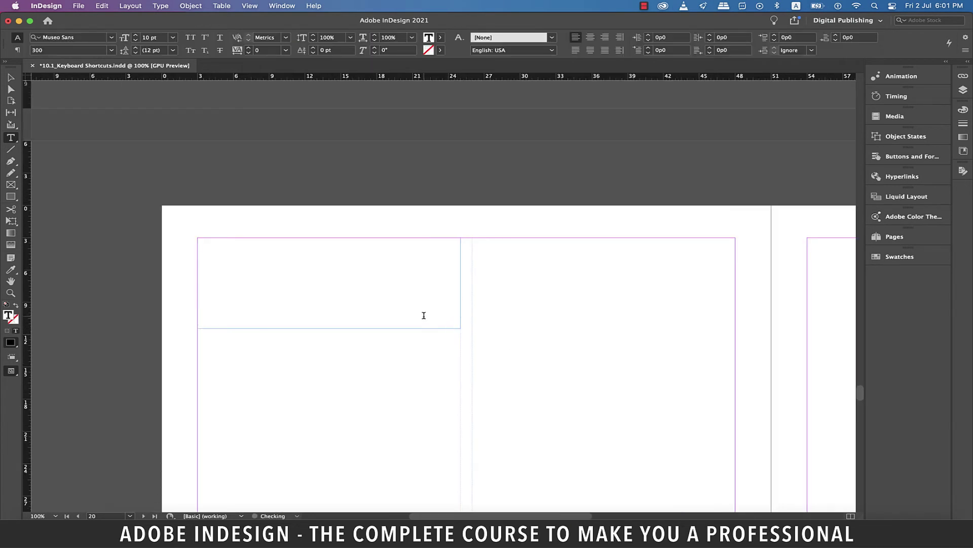
text(Adobe InDesign)
key(super+a)
click(173, 37)
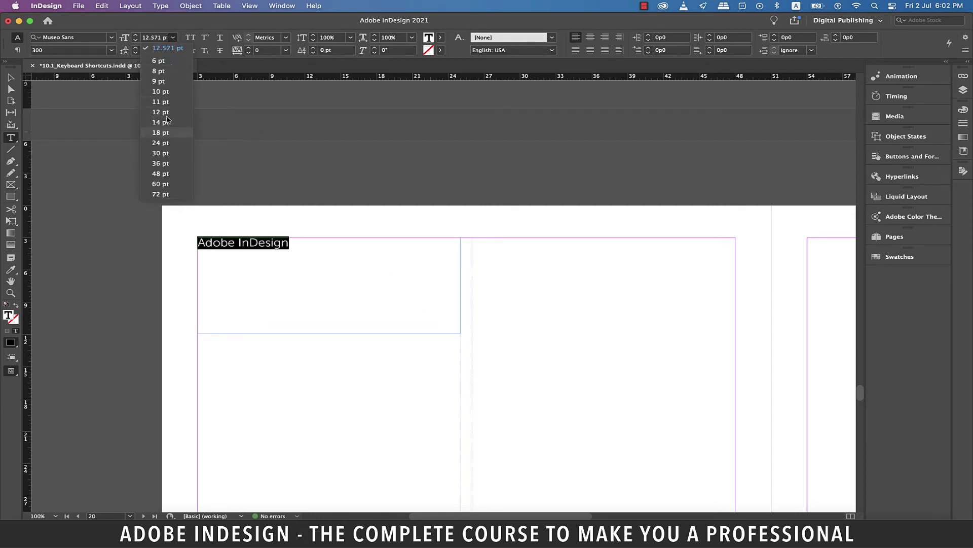
click(165, 153)
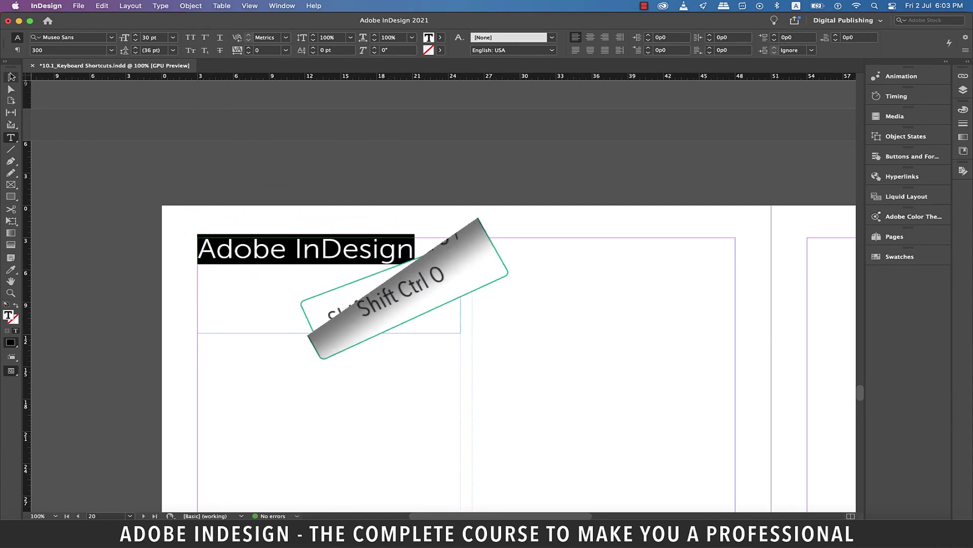
key(super+shift+o)
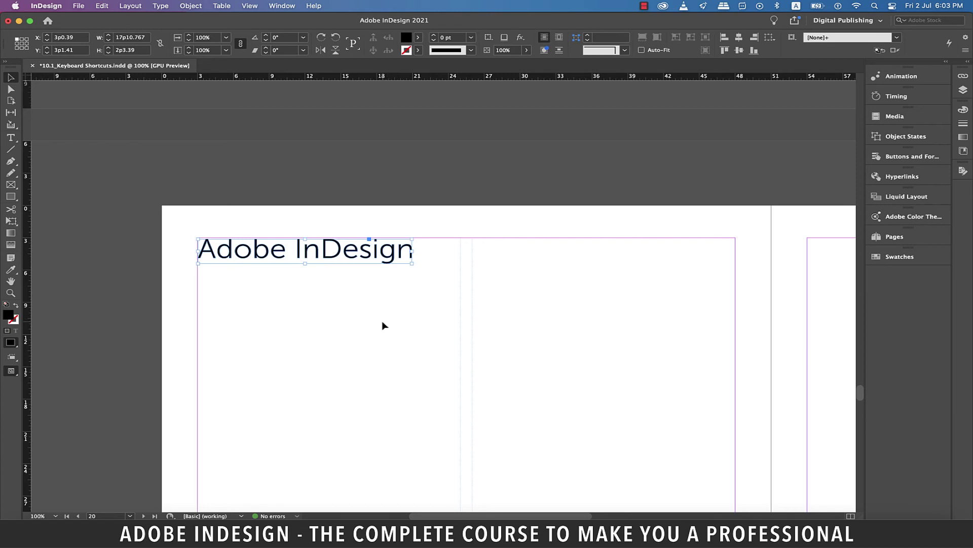
Zoom out to 75% to see the outlined 'Adobe InDesign' heading with the previous page above
key(super+minus)
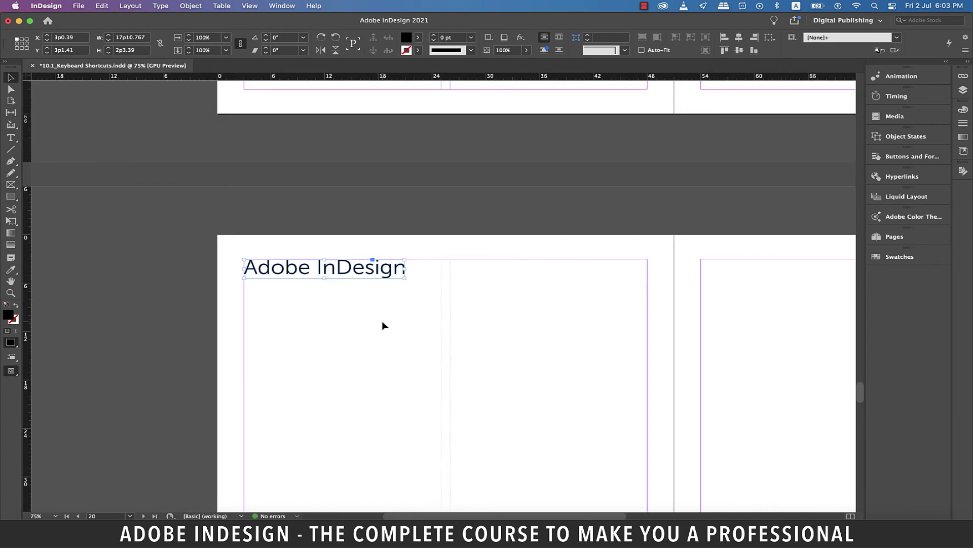